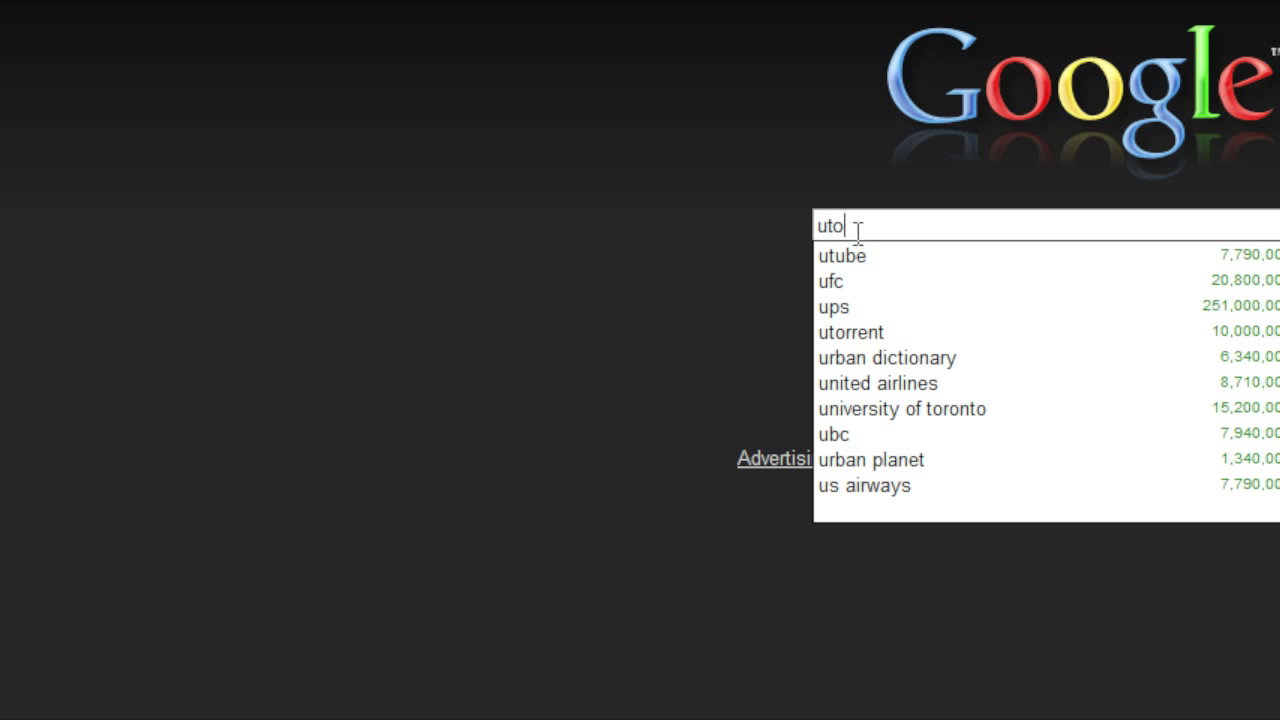
# - Search Google for "utorrent" and open the official µTorrent website
pyautogui.write('ent')
pyautogui.press('Return')
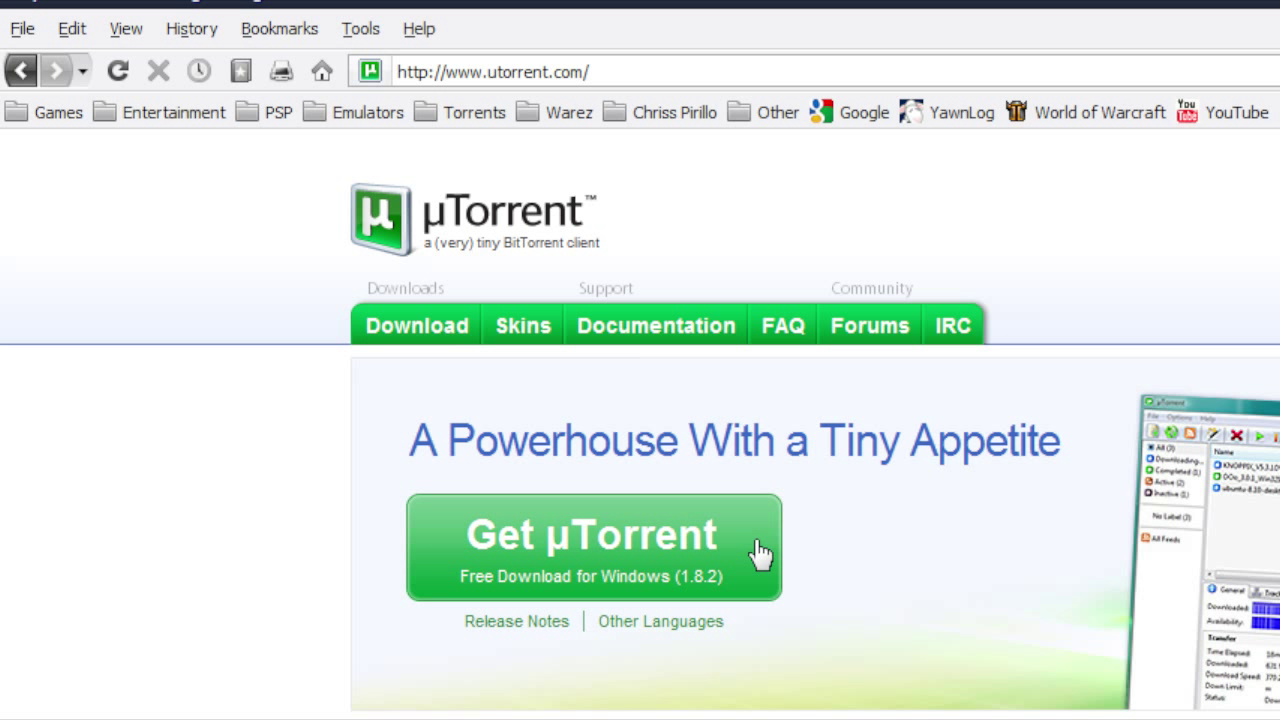
pyautogui.scroll(-4, 760, 554)
pyautogui.scroll(1, 847, 397)
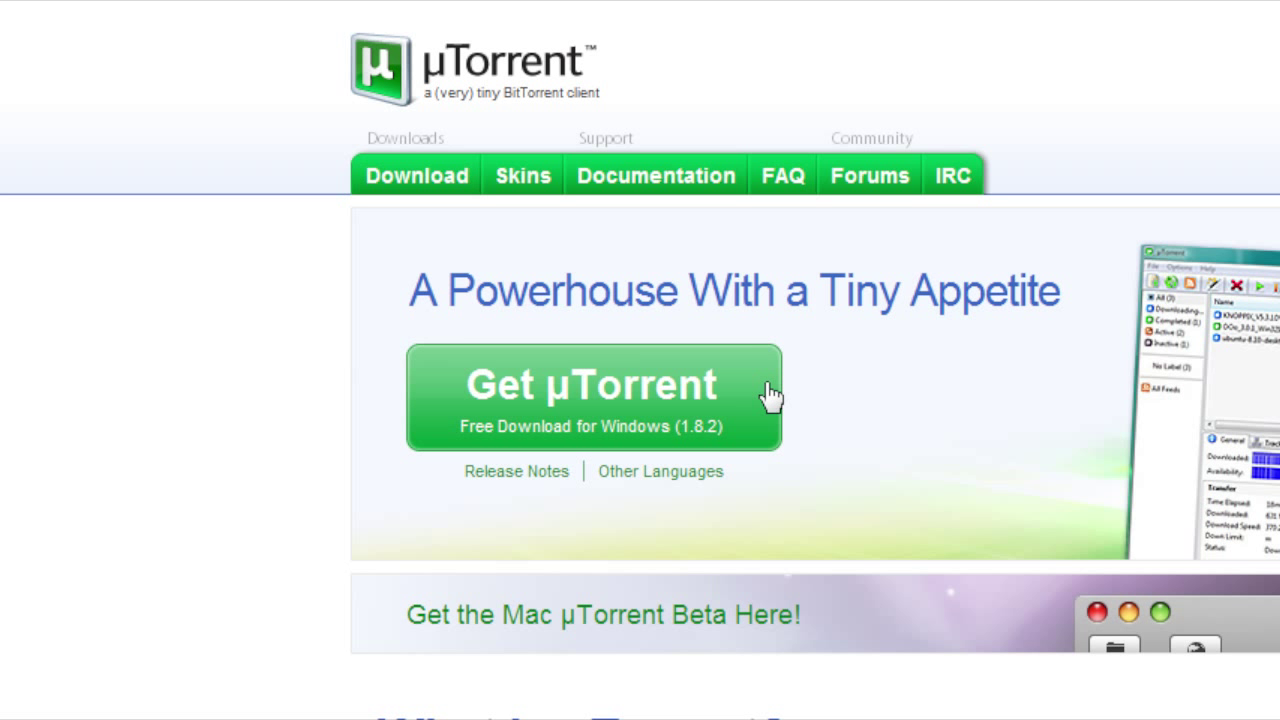
pyautogui.click(596, 394)
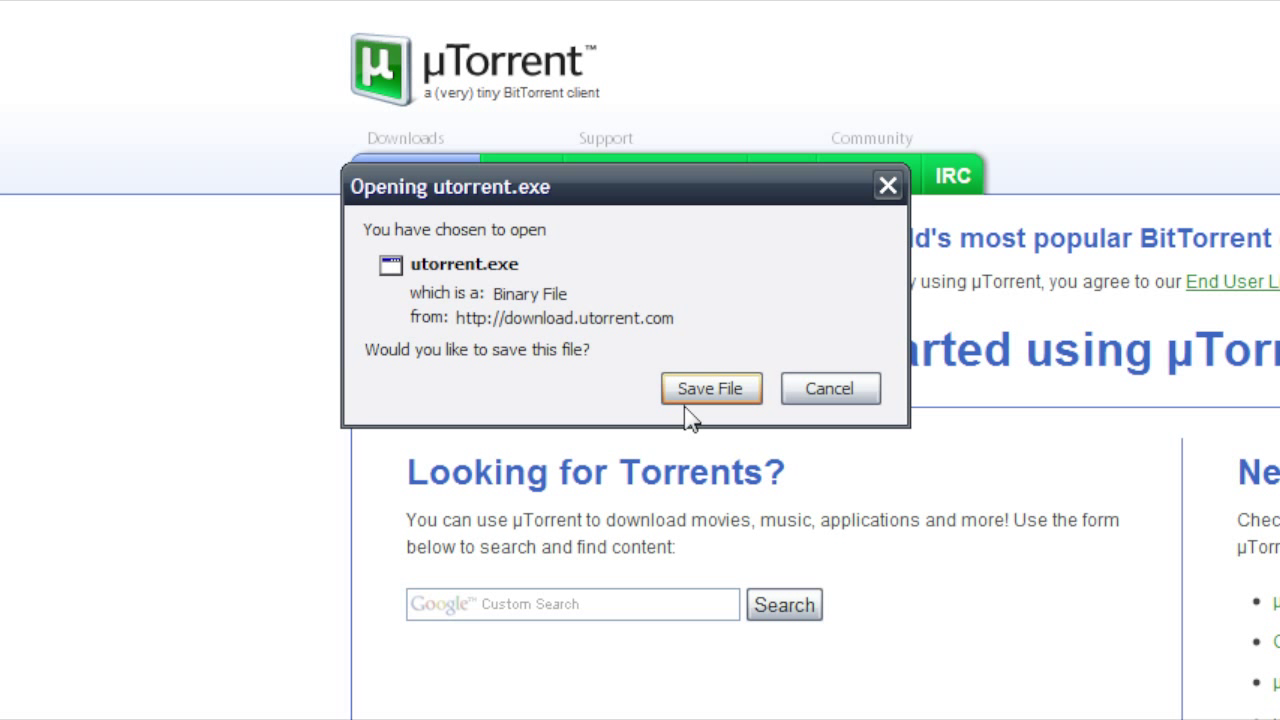
pyautogui.click(840, 391)
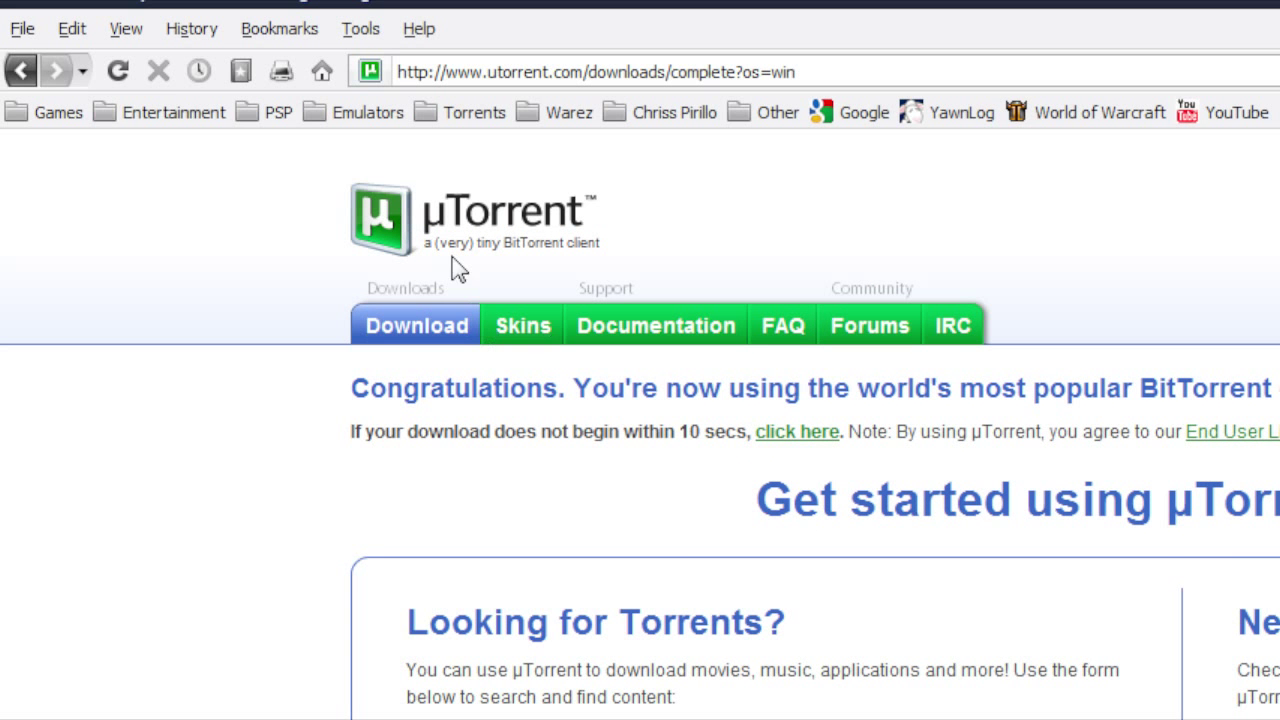
pyautogui.click(420, 230)
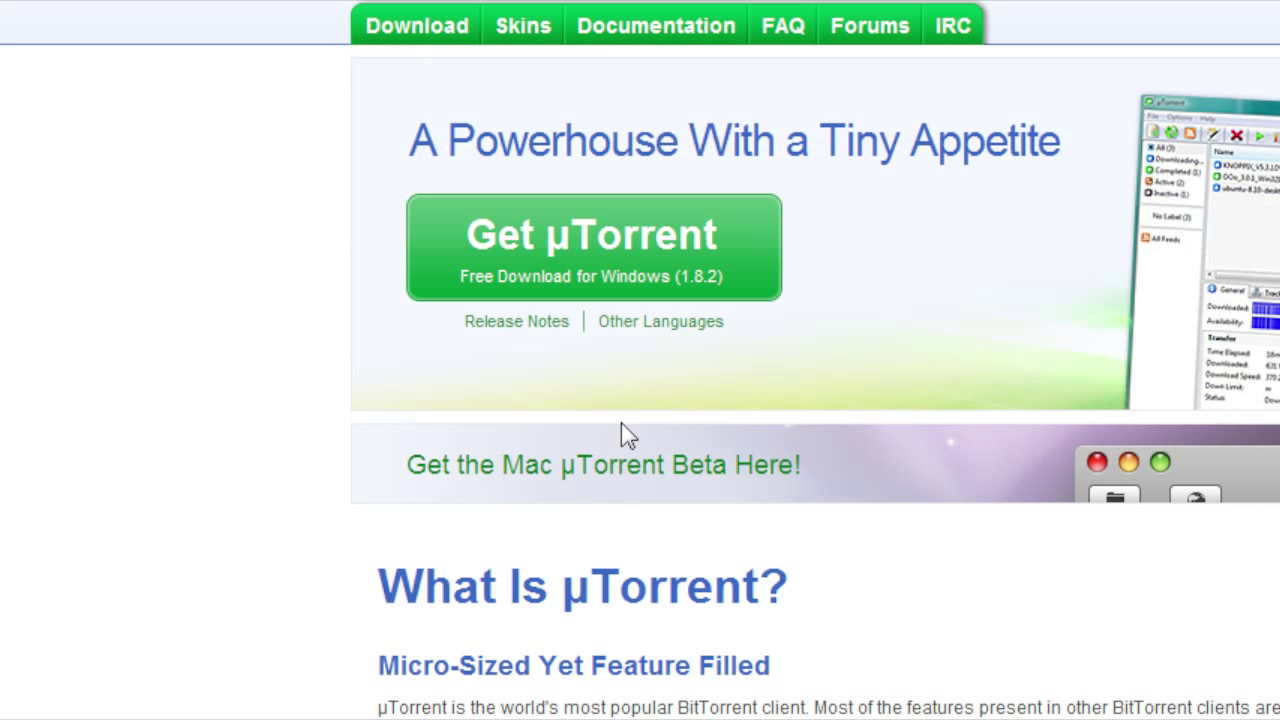
# - Open the download page of the Mac µTorrent beta and look through it
pyautogui.click(845, 490)
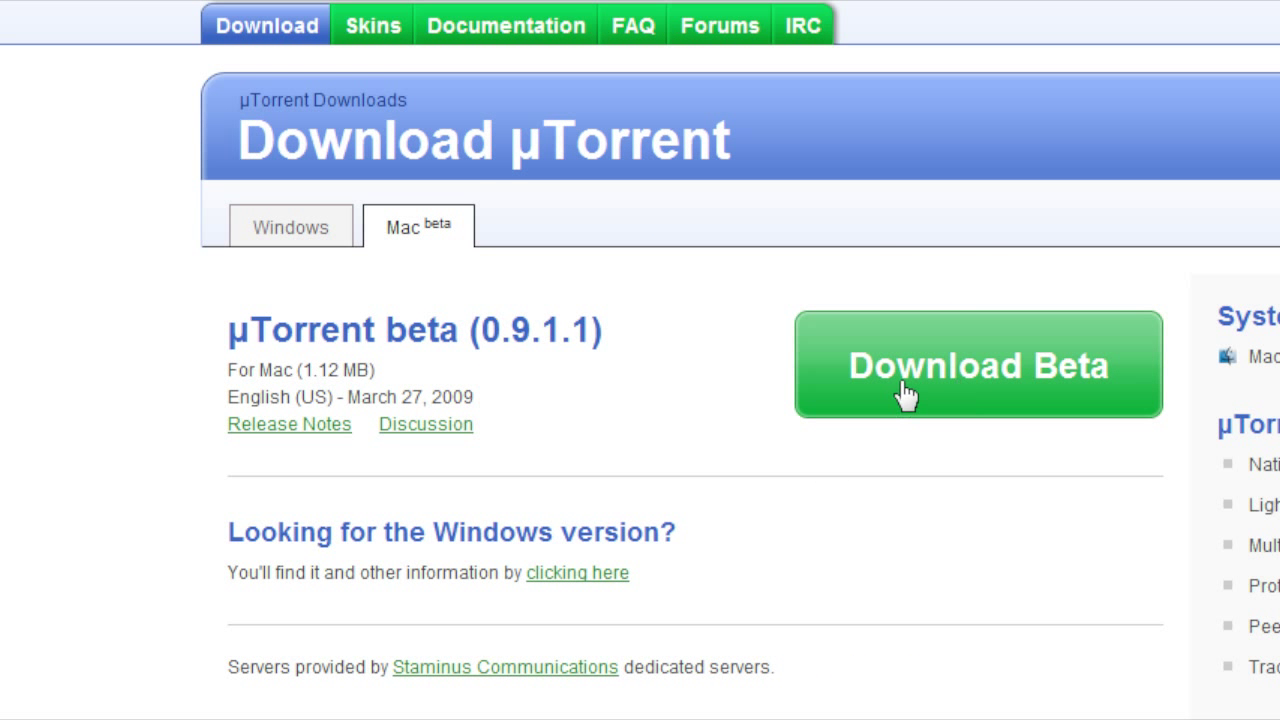
pyautogui.scroll(-3, 380, 465)
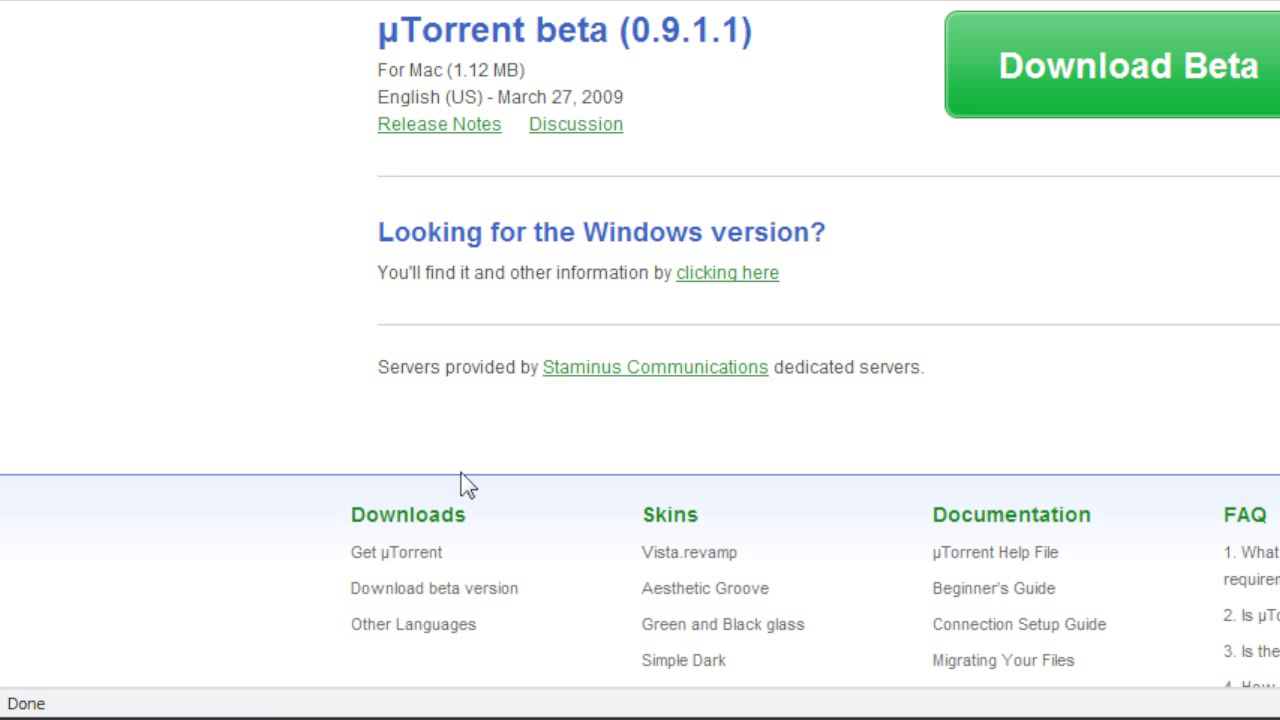
# - Switch to µTorrent and inspect the incoming connections port in the Connection preferences
pyautogui.click(492, 700)
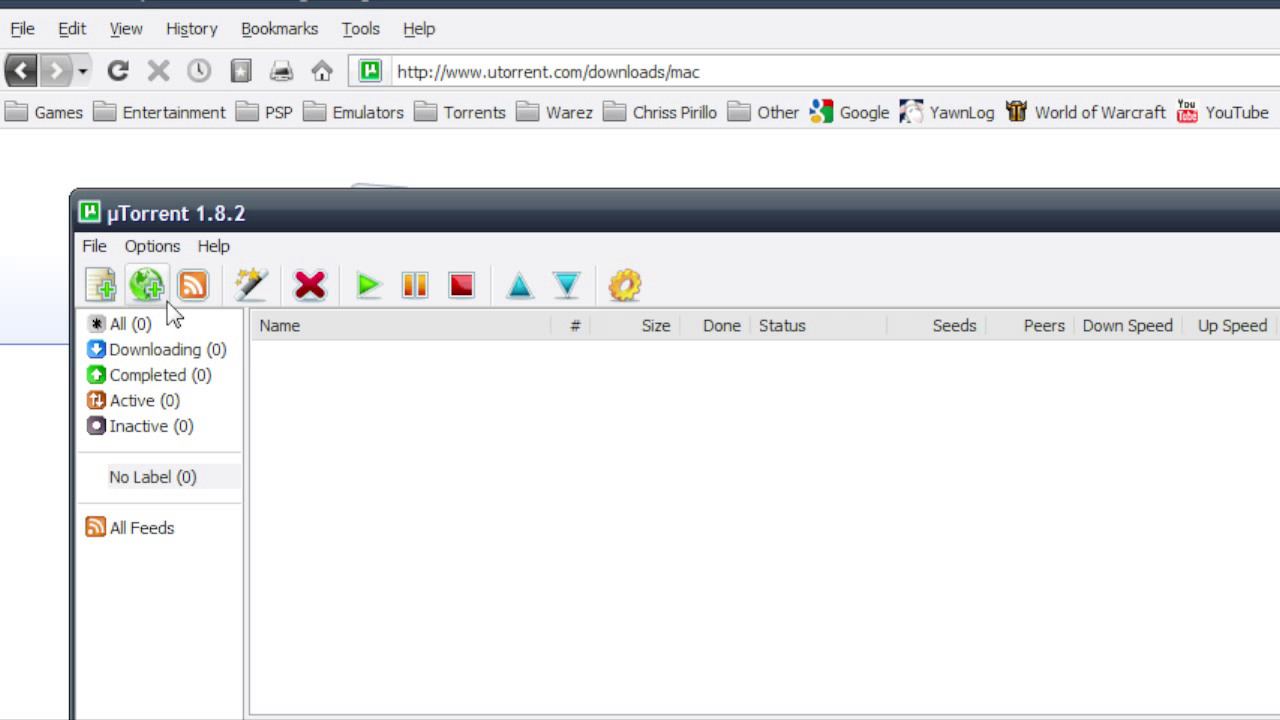
pyautogui.click(150, 247)
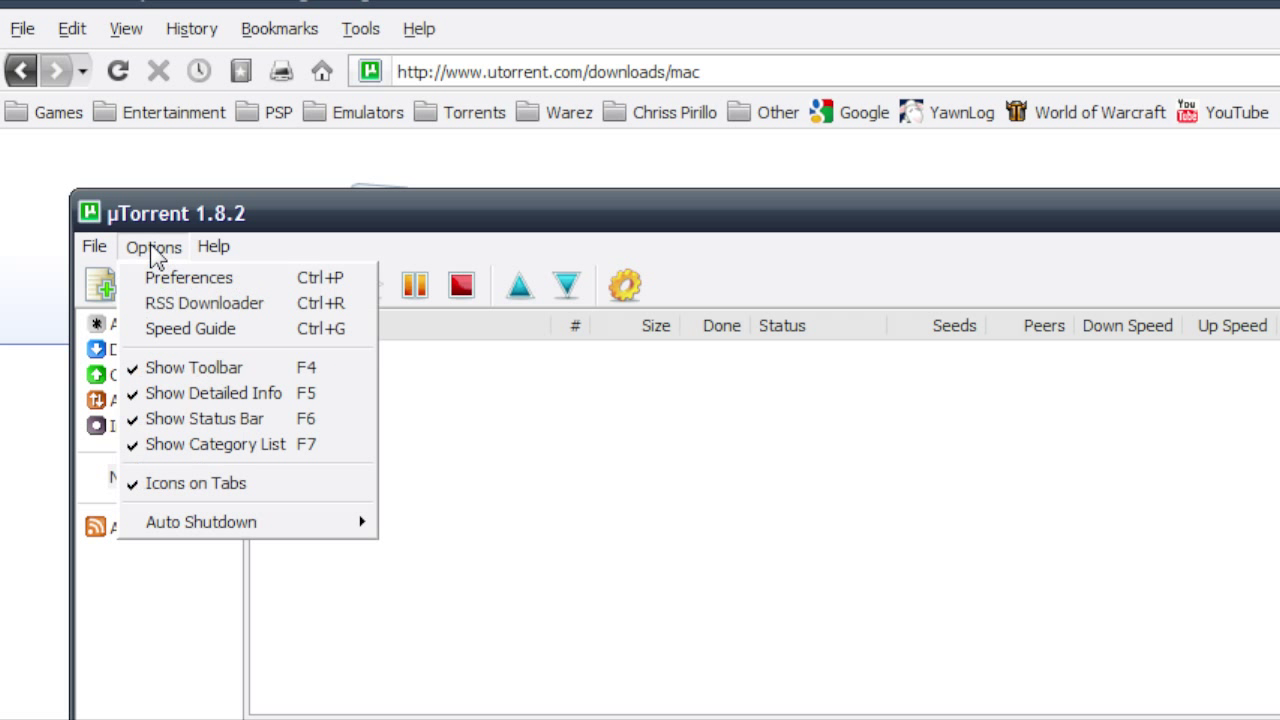
pyautogui.click(150, 277)
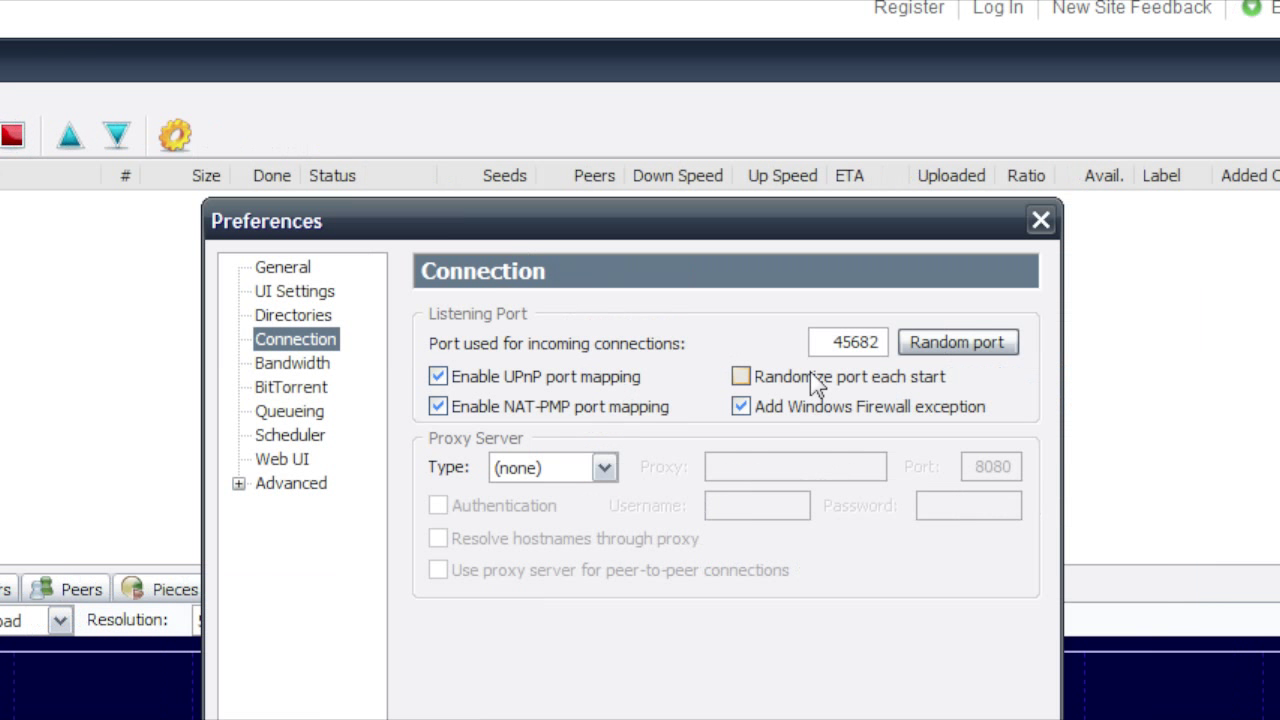
pyautogui.doubleClick(832, 343)
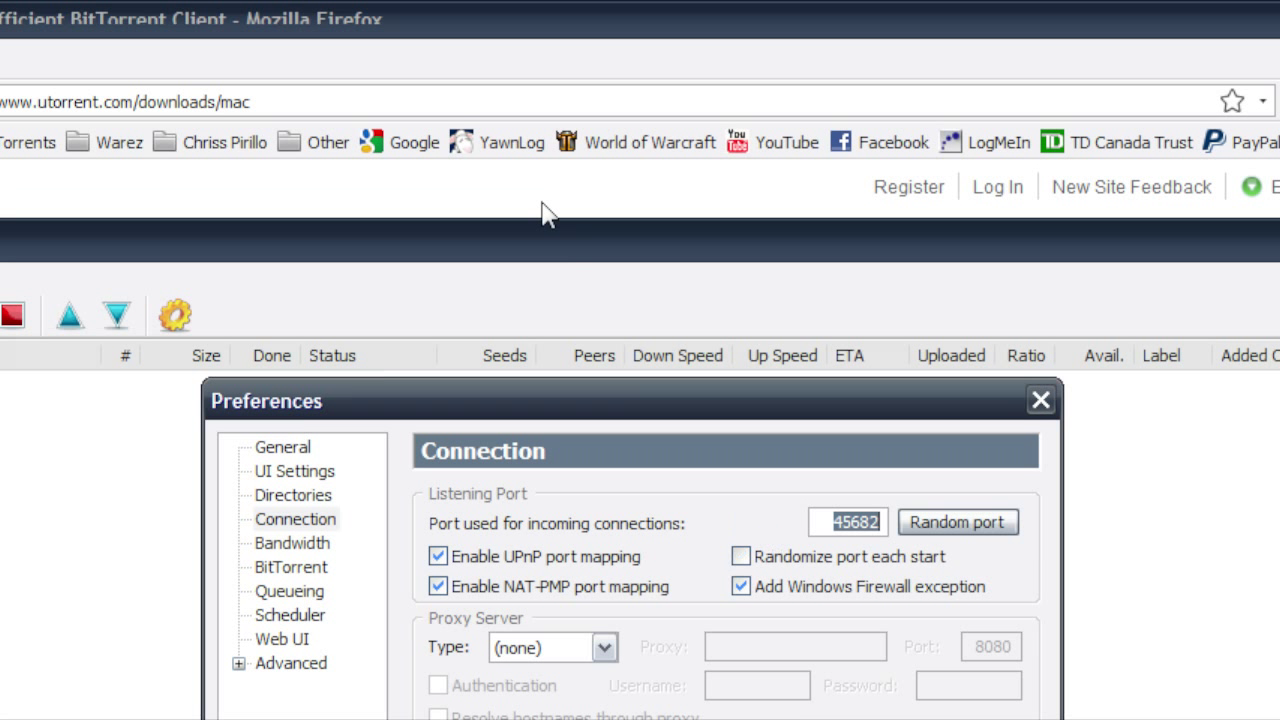
# - Return to Firefox, search Google for "port forward" and open the PortForward.com website
pyautogui.click(543, 203)
pyautogui.click(410, 143)
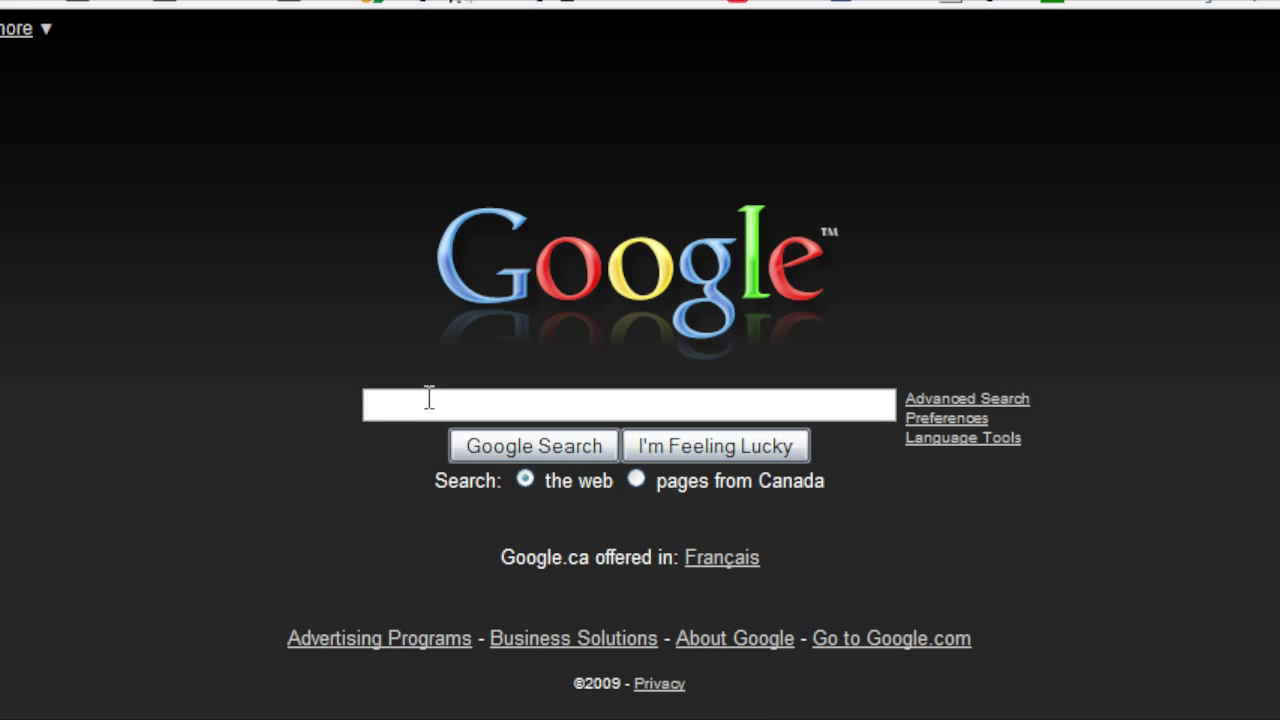
pyautogui.write('port forward')
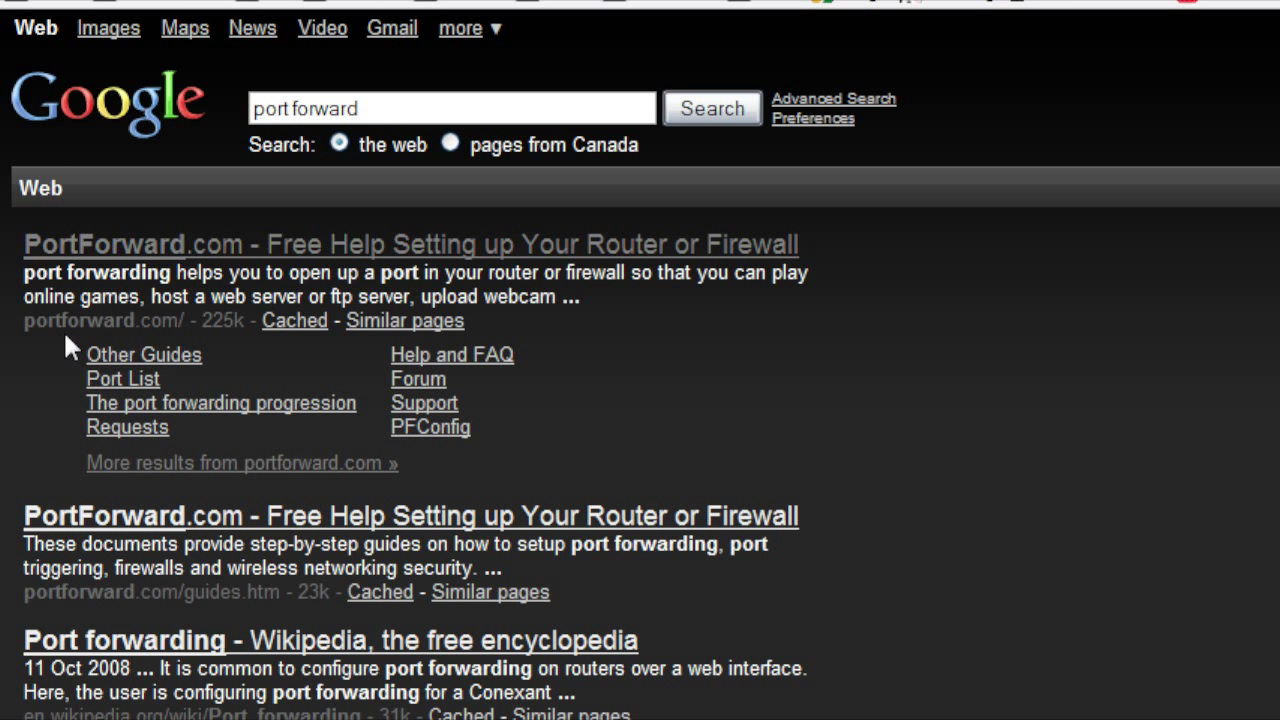
pyautogui.click(197, 254)
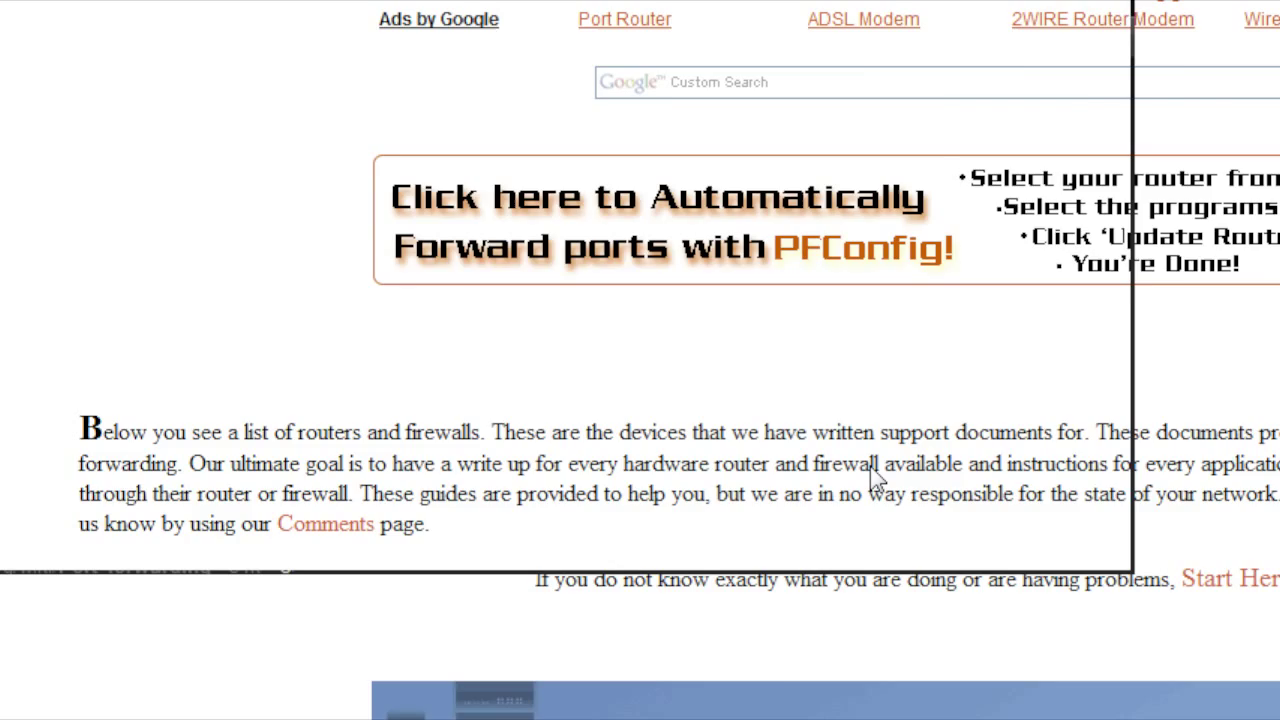
# - Browse PortForward.com's router list down to the Linksys WAG and WRT models
pyautogui.scroll(-10, 875, 478)
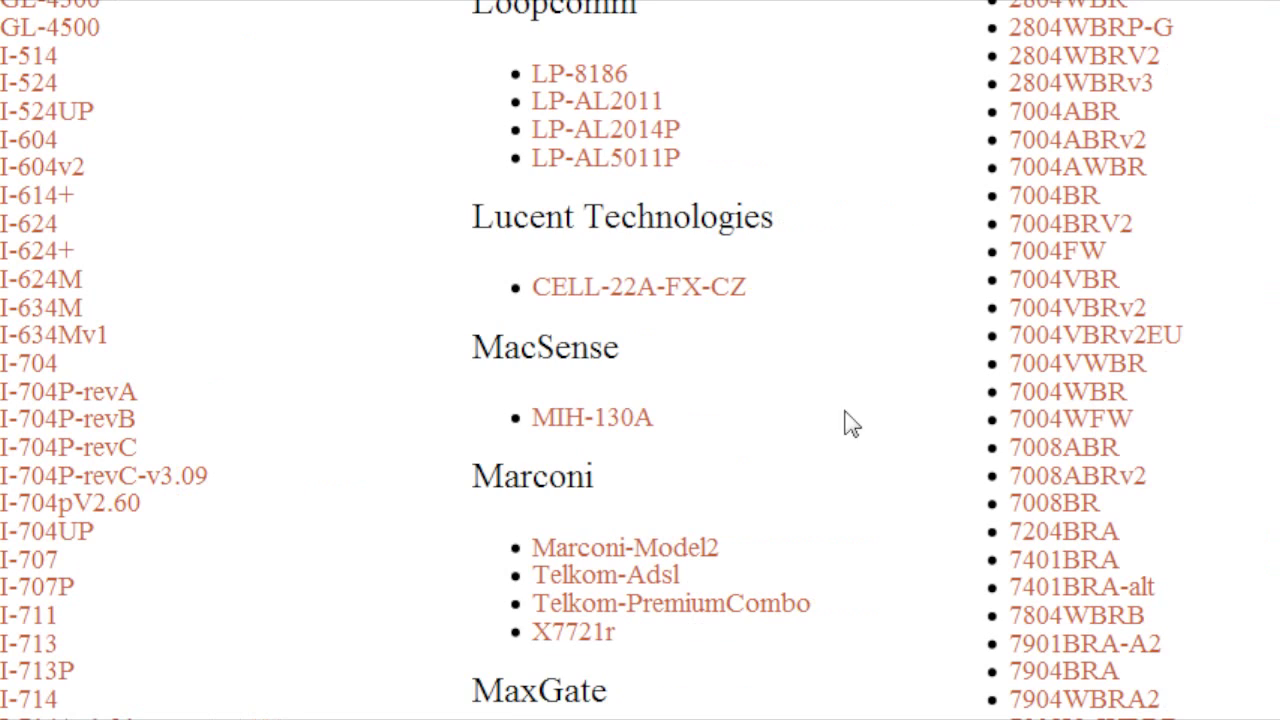
pyautogui.scroll(-10, 352, 393)
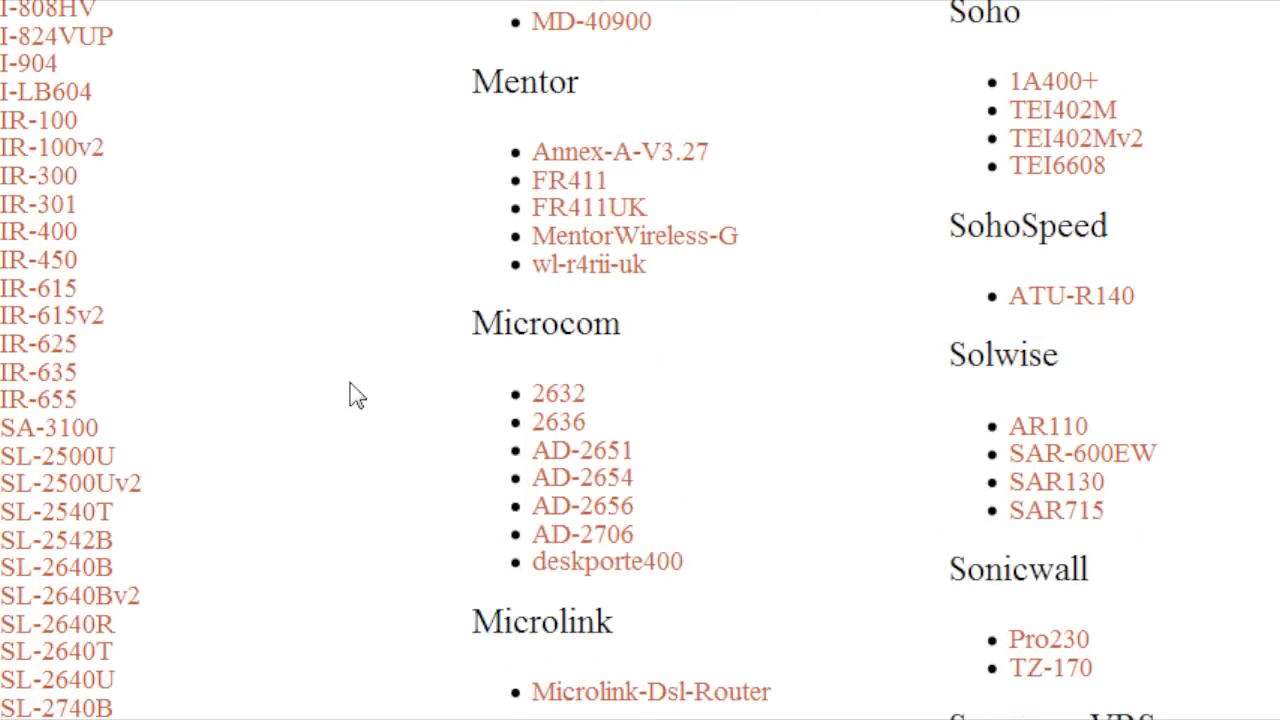
pyautogui.scroll(-20, 355, 390)
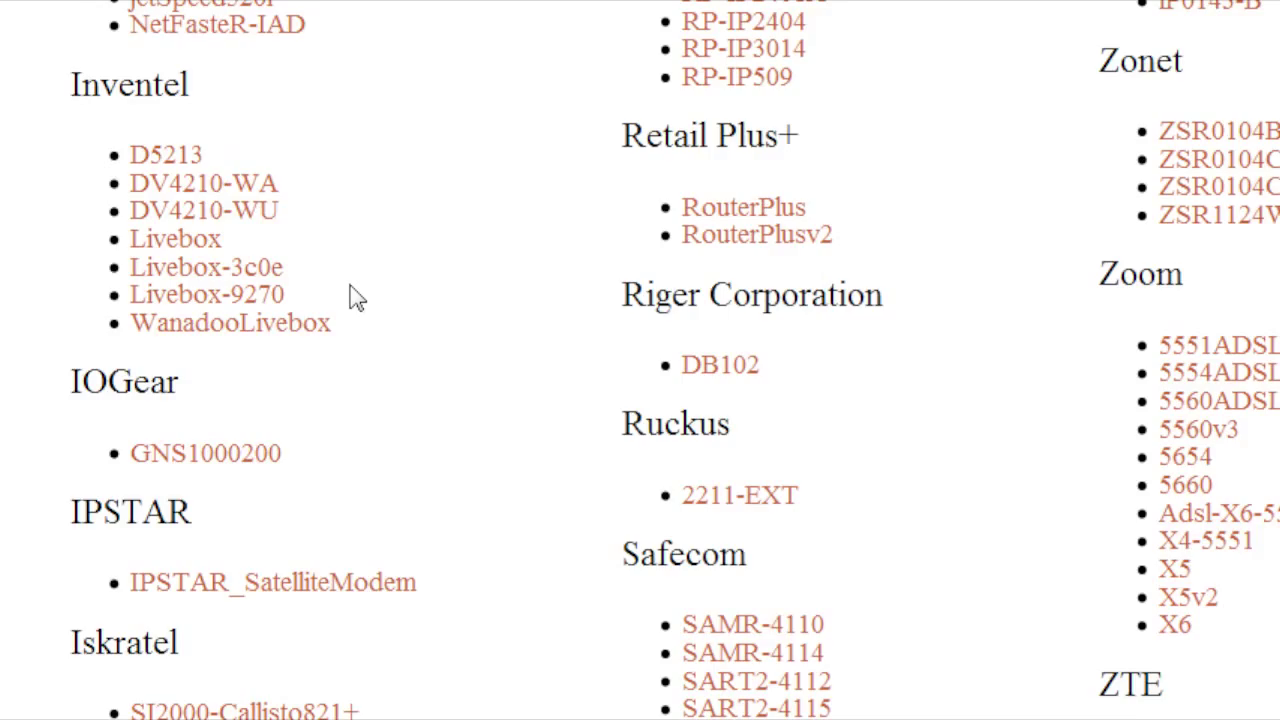
pyautogui.scroll(-20, 355, 297)
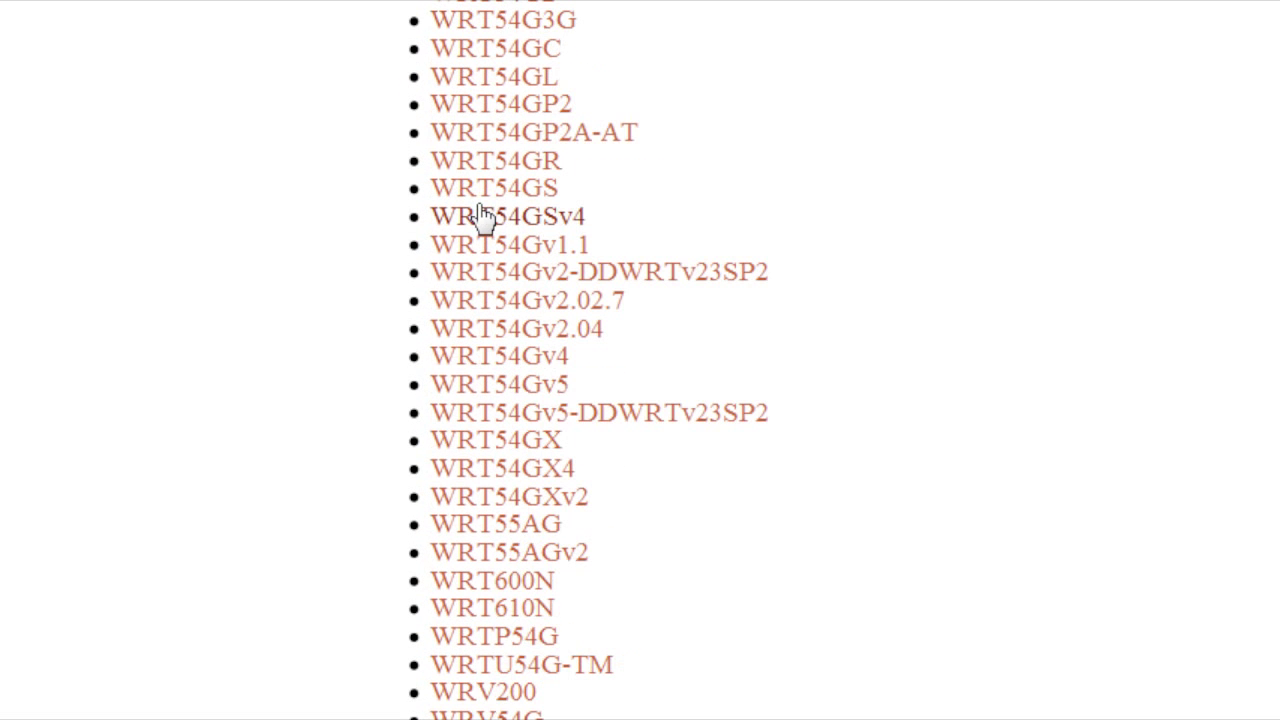
pyautogui.scroll(20, 530, 246)
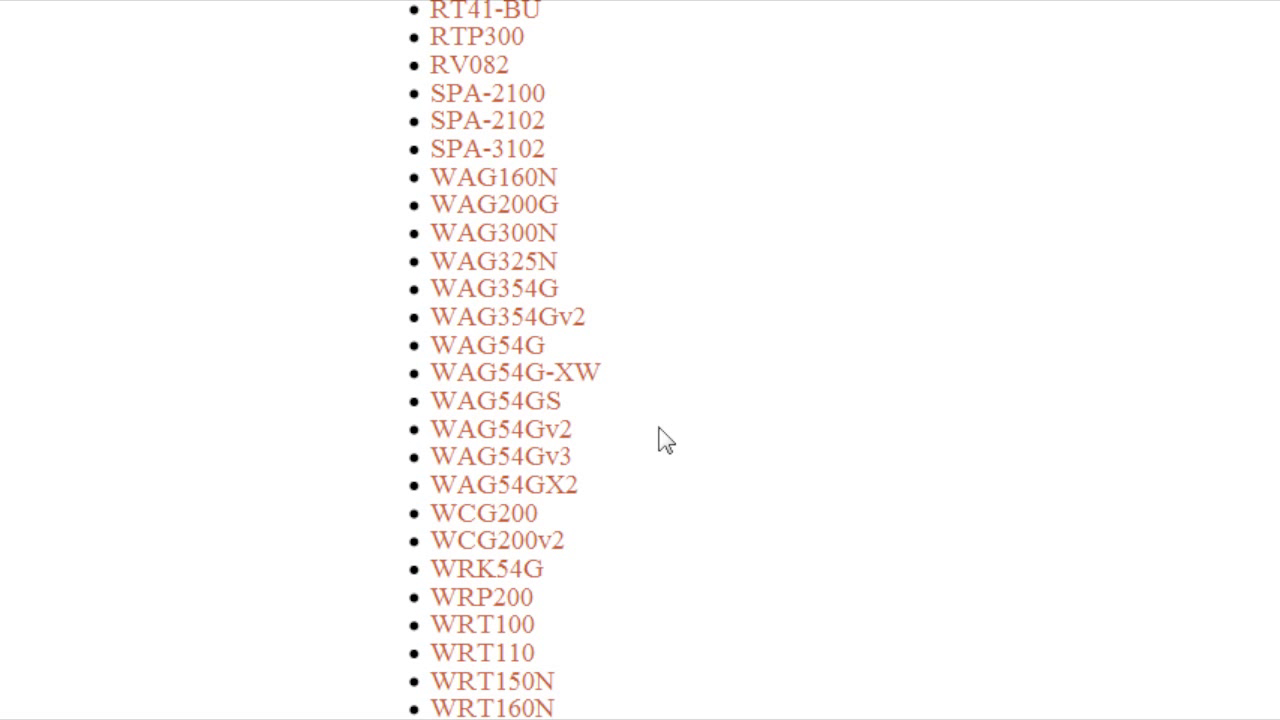
pyautogui.scroll(-3, 560, 500)
# - Switch back to µTorrent and review the upload rate limits, connection limits and upload slots in the Bandwidth preferences
pyautogui.click(388, 712)
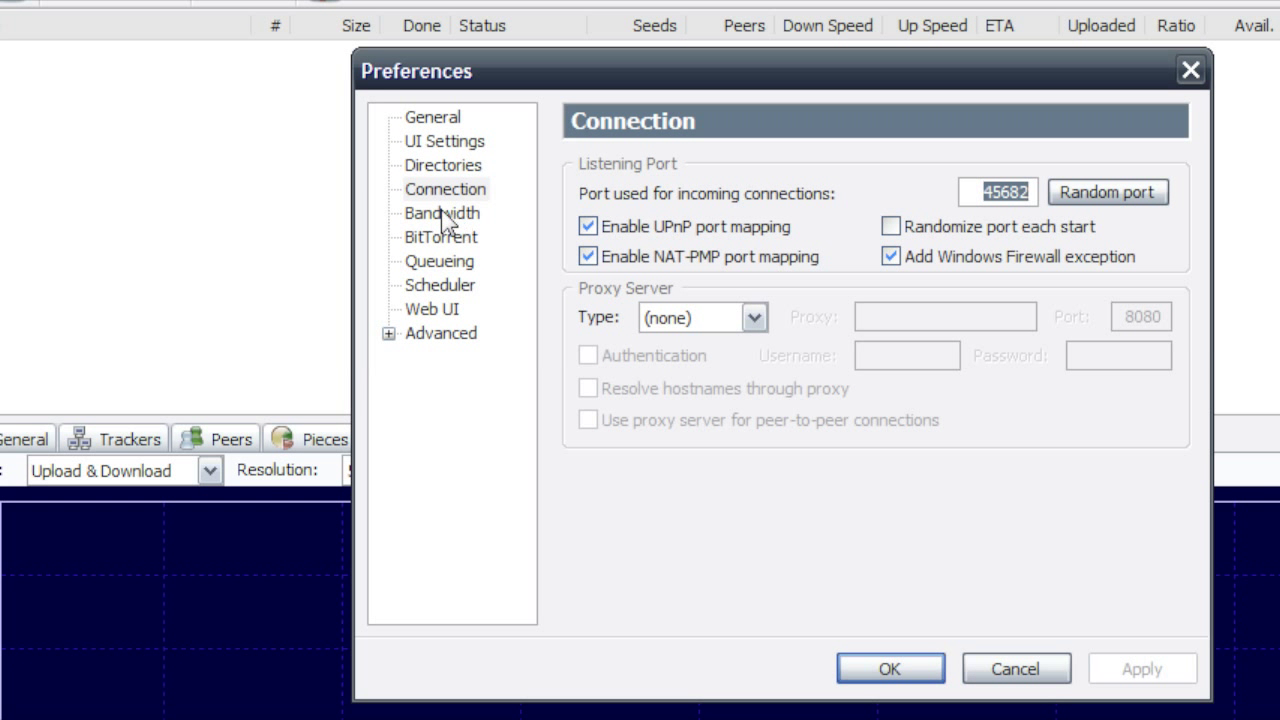
pyautogui.click(441, 215)
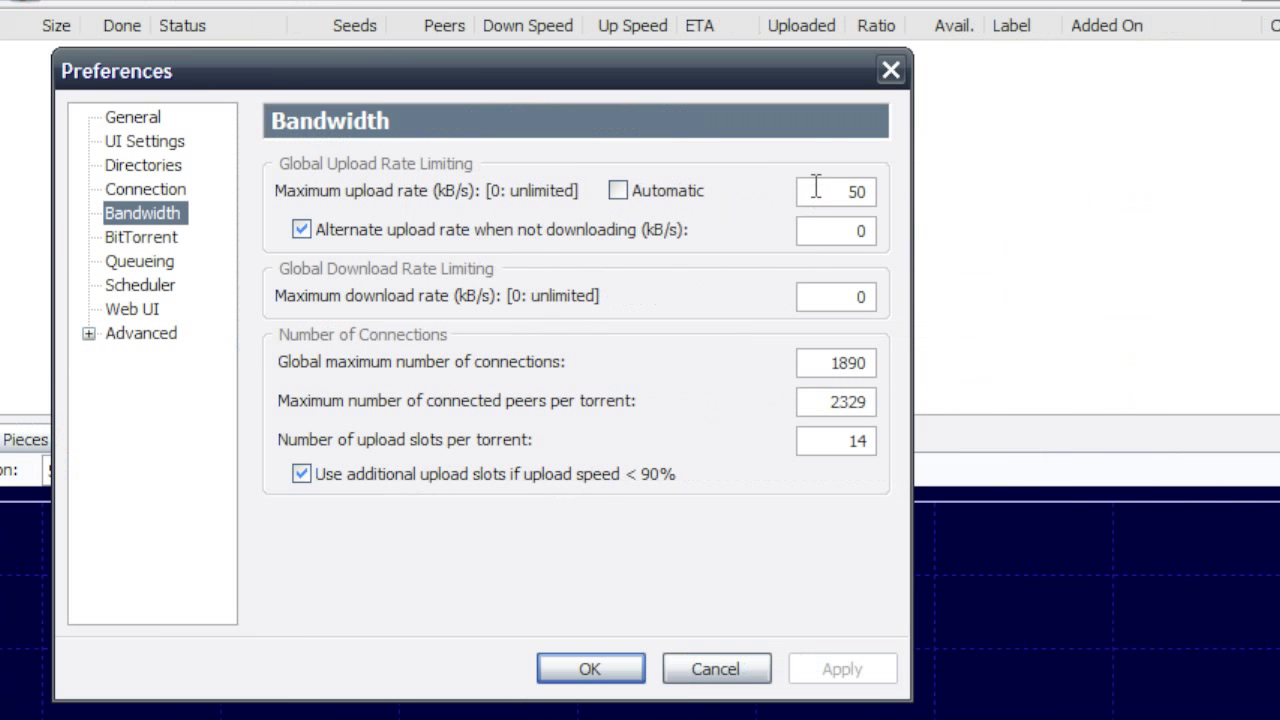
pyautogui.click(1116, 188)
pyautogui.moveTo(816, 187); pyautogui.dragTo(886, 194)
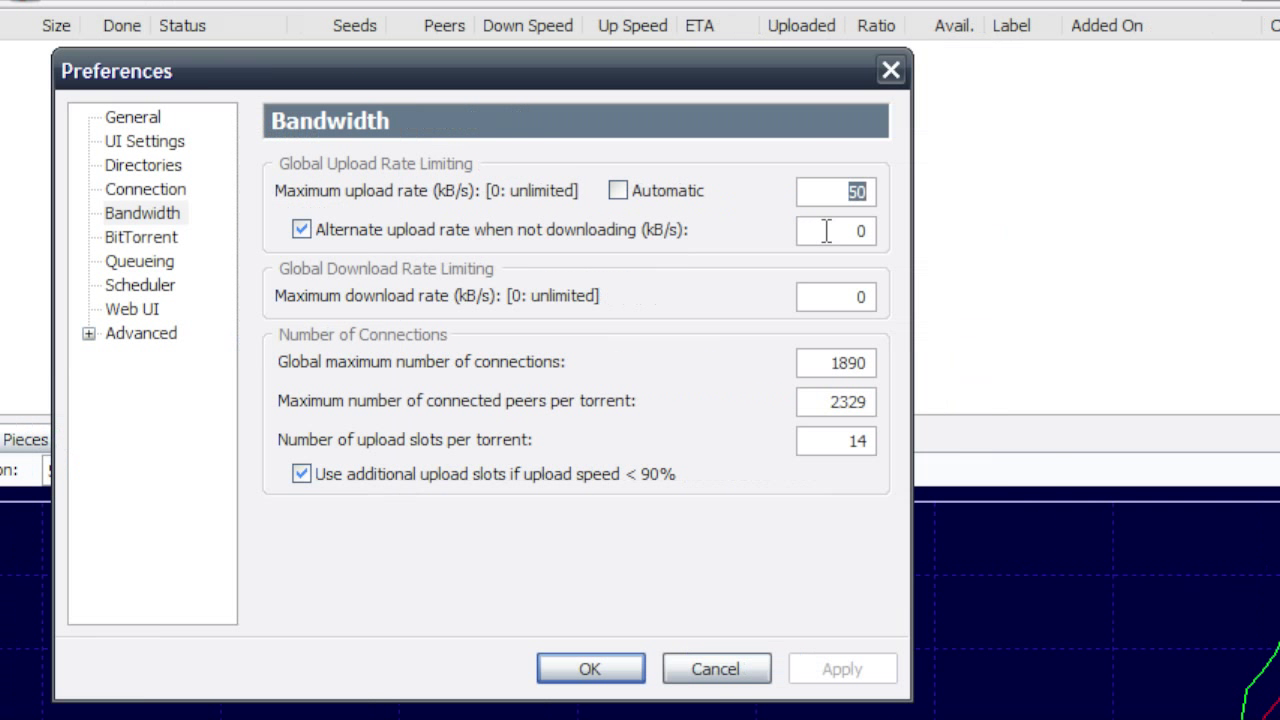
pyautogui.moveTo(973, 230); pyautogui.dragTo(1068, 231)
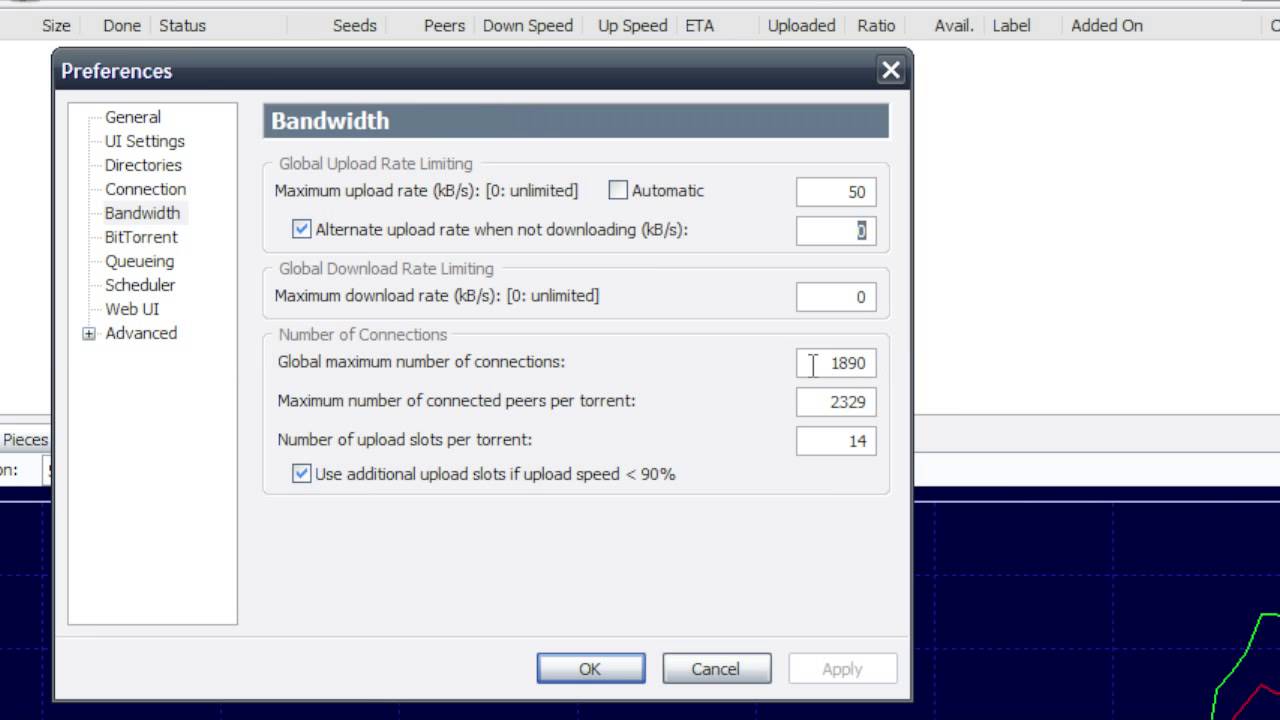
pyautogui.doubleClick(813, 364)
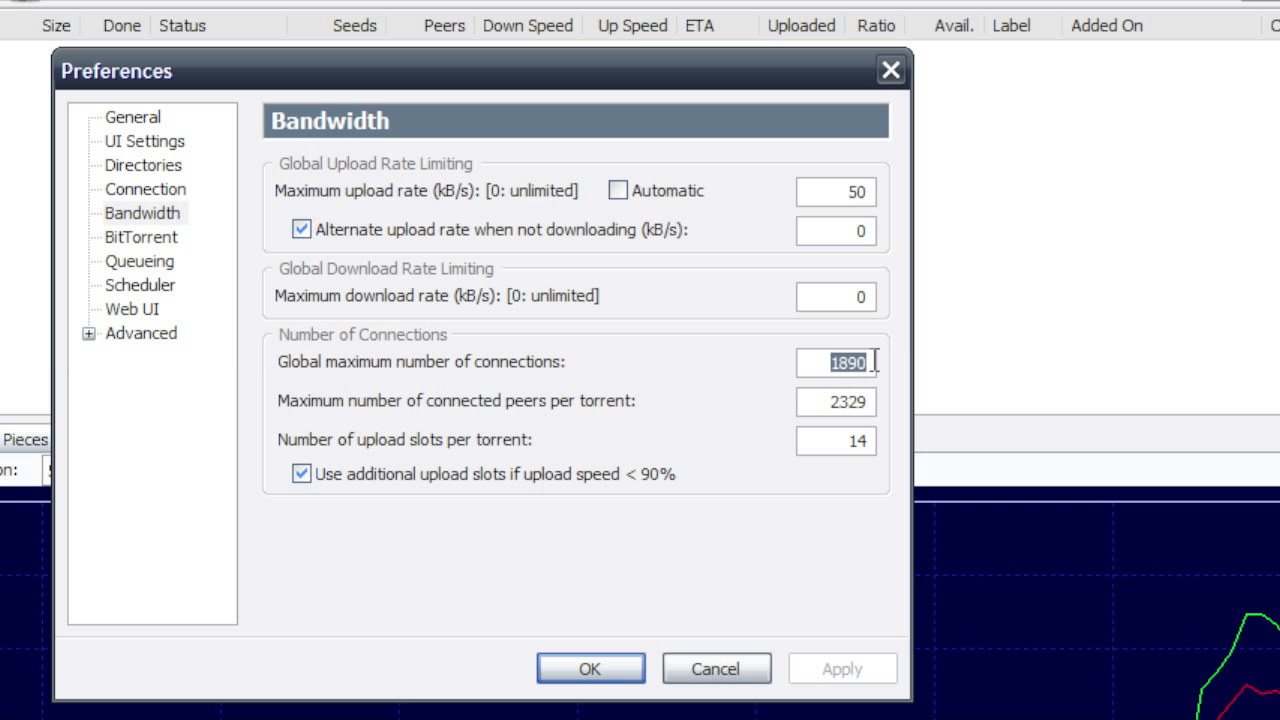
pyautogui.doubleClick(821, 400)
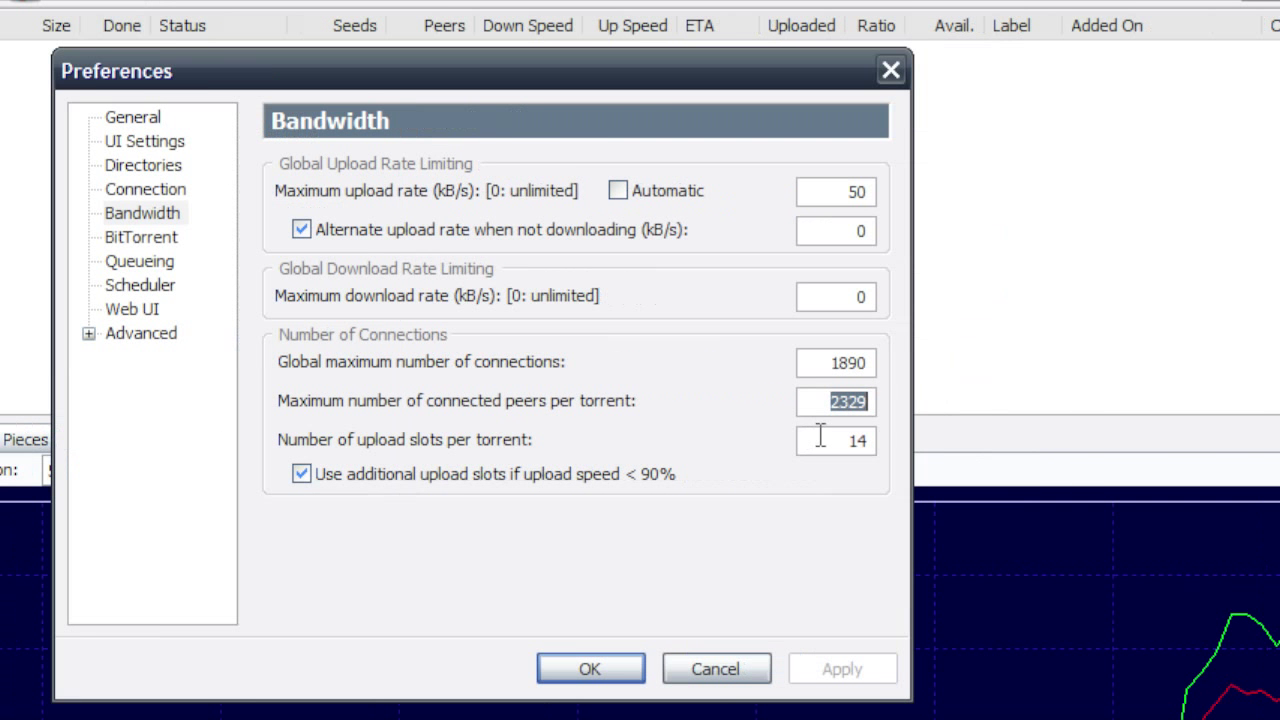
pyautogui.doubleClick(820, 438)
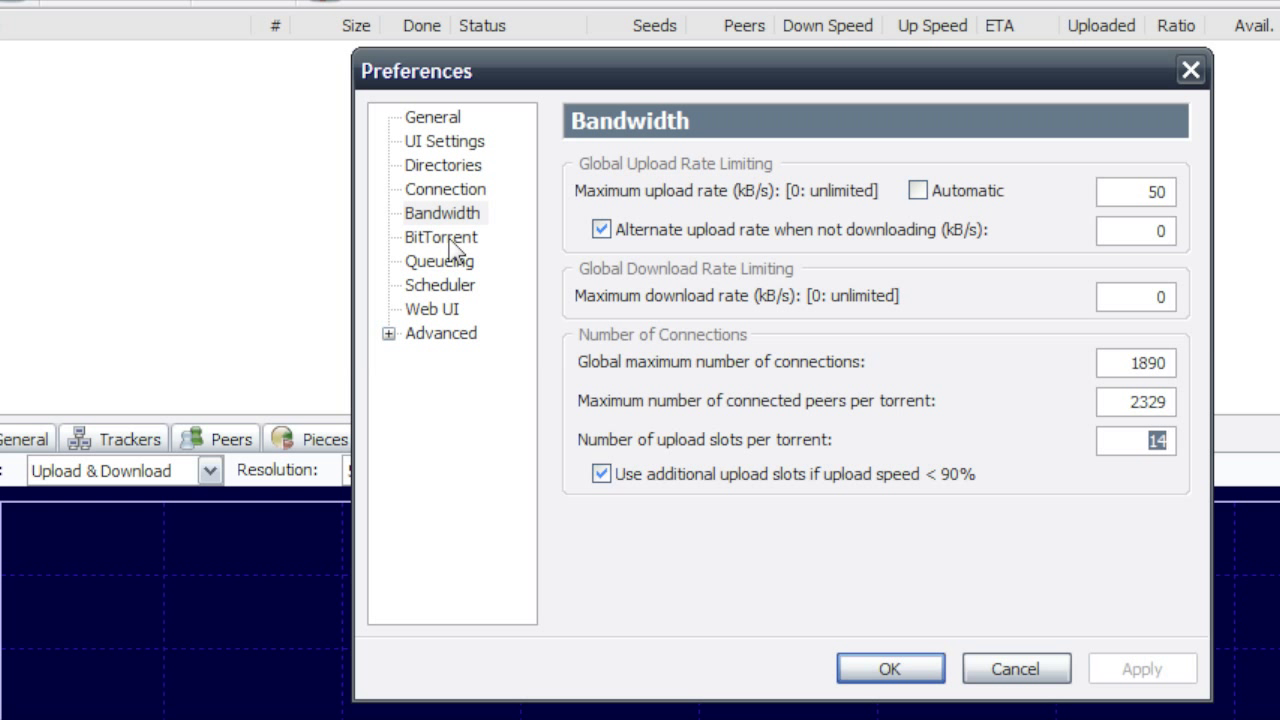
# - Review the outgoing protocol encryption choices in the BitTorrent preferences and the active torrent and download limits in the Queueing preferences
pyautogui.click(452, 244)
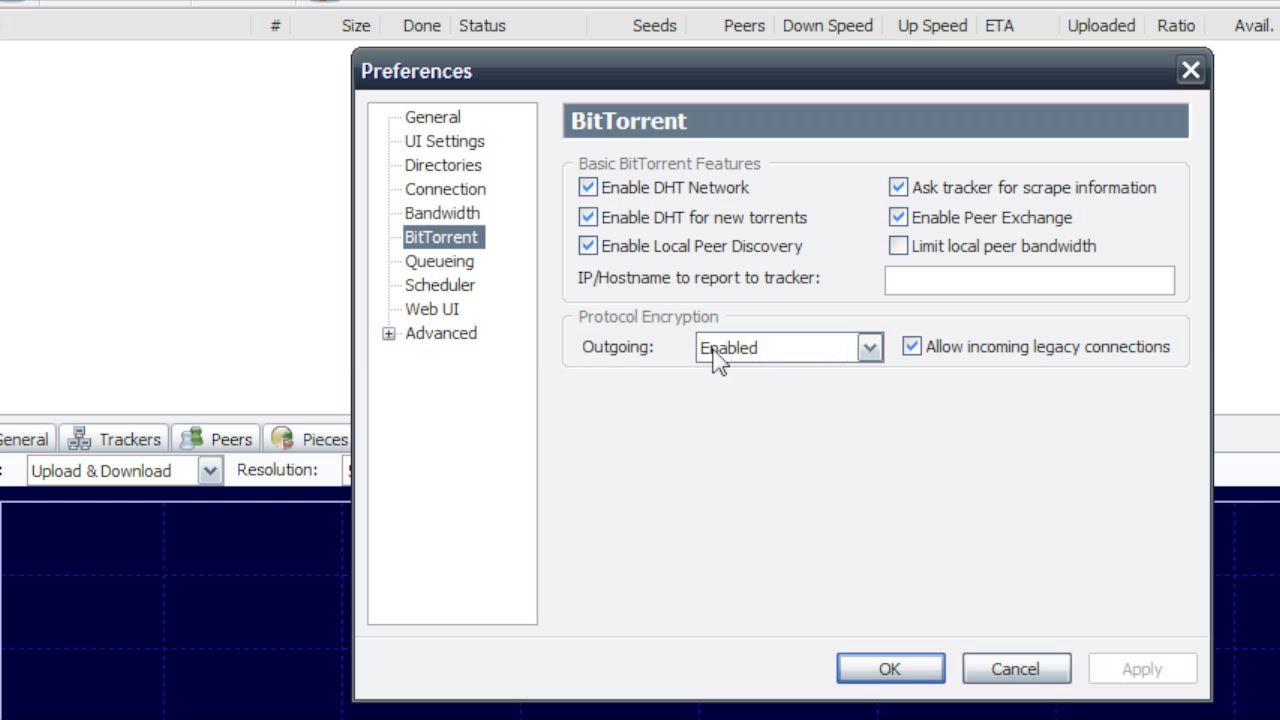
pyautogui.click(857, 350)
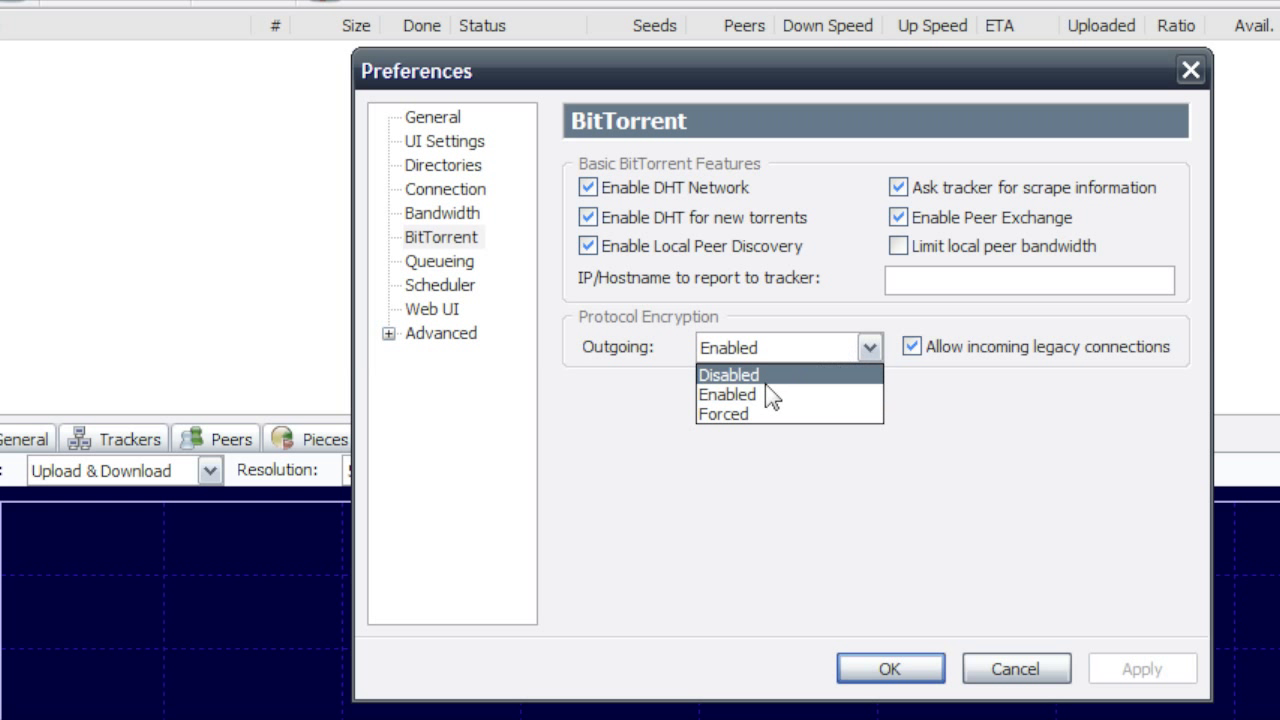
pyautogui.click(866, 347)
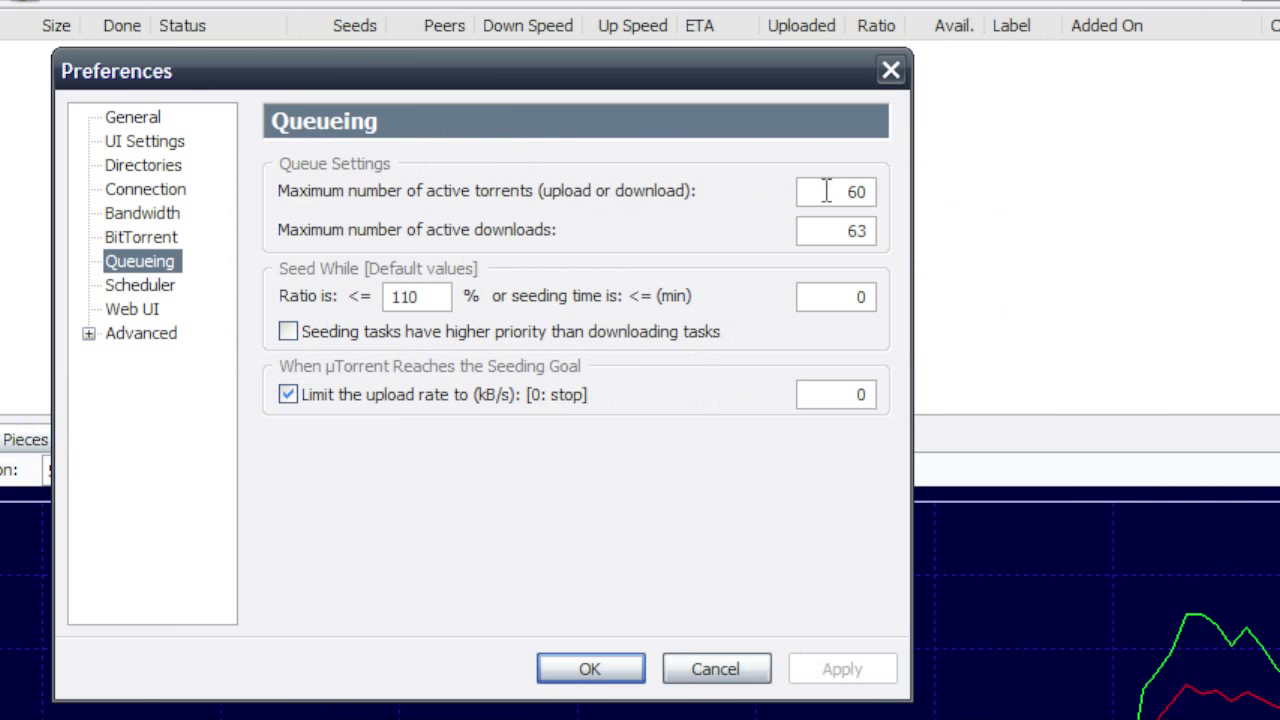
pyautogui.moveTo(1126, 191); pyautogui.dragTo(1216, 187)
pyautogui.moveTo(826, 229); pyautogui.dragTo(891, 229)
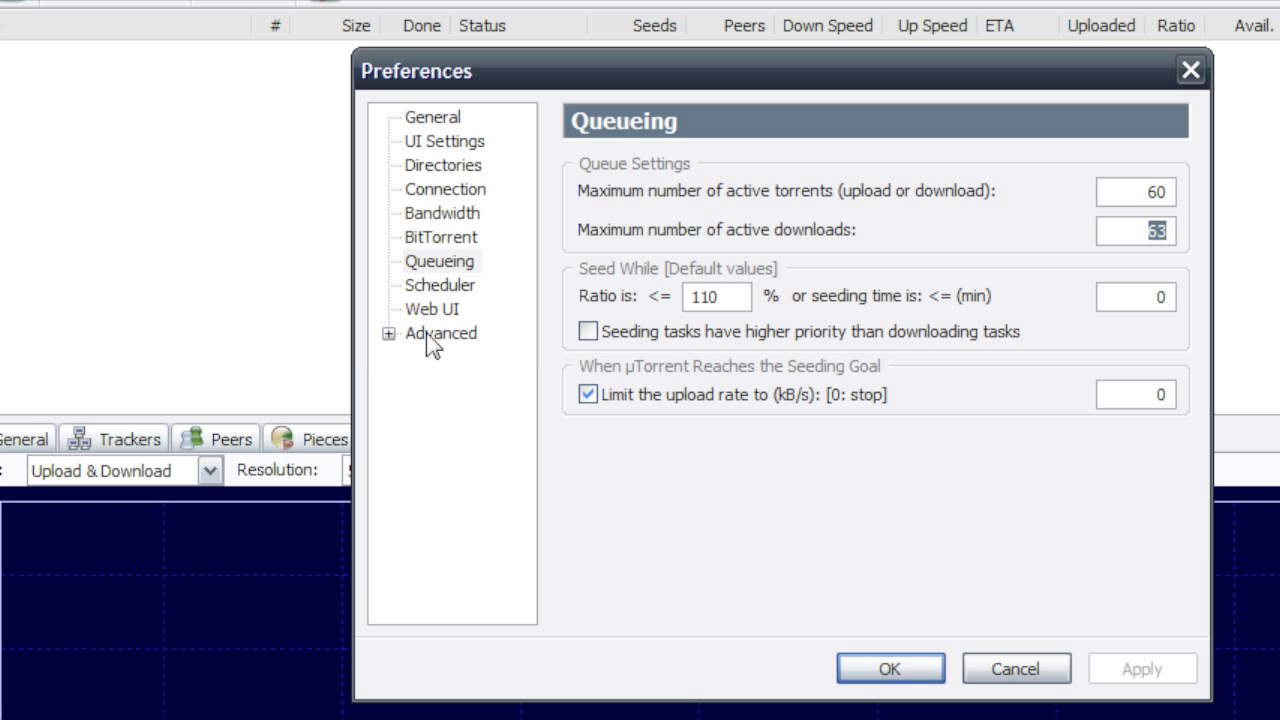
# - Open the Advanced preferences and review the bt.allow_same_ip, bt.enable_tracker and bt.no_connect_to_services options
pyautogui.click(432, 340)
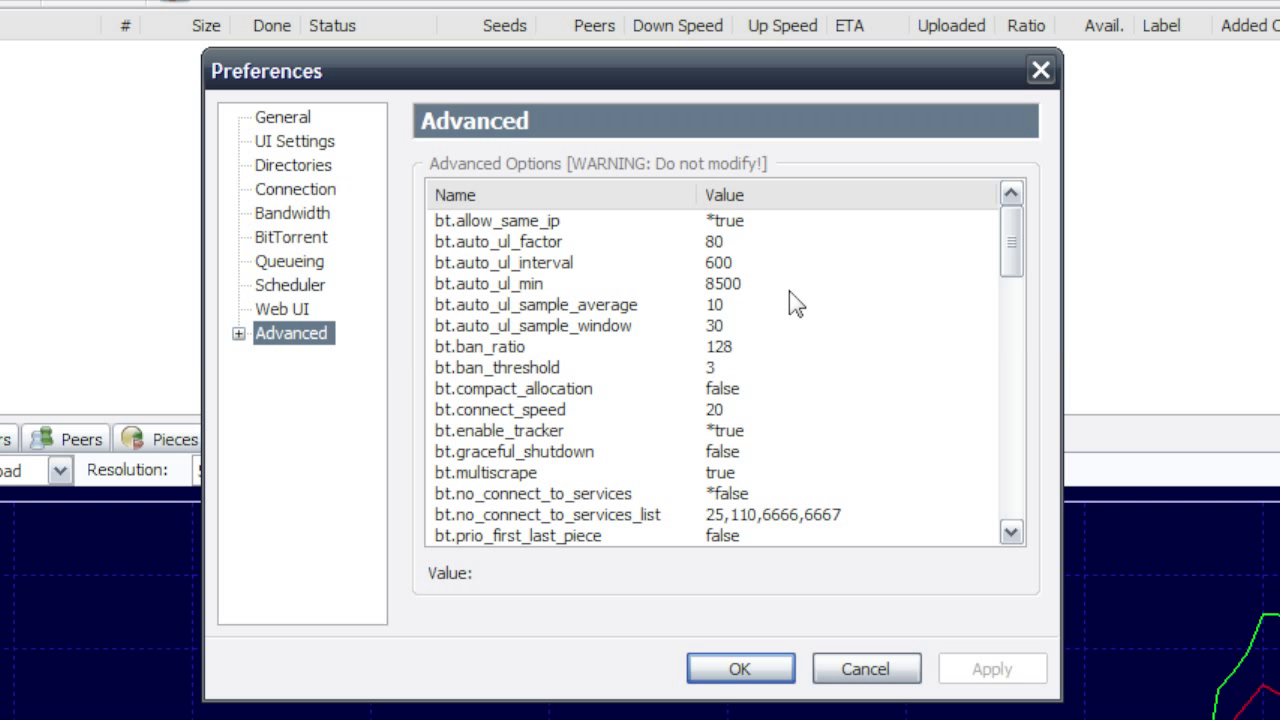
pyautogui.click(734, 222)
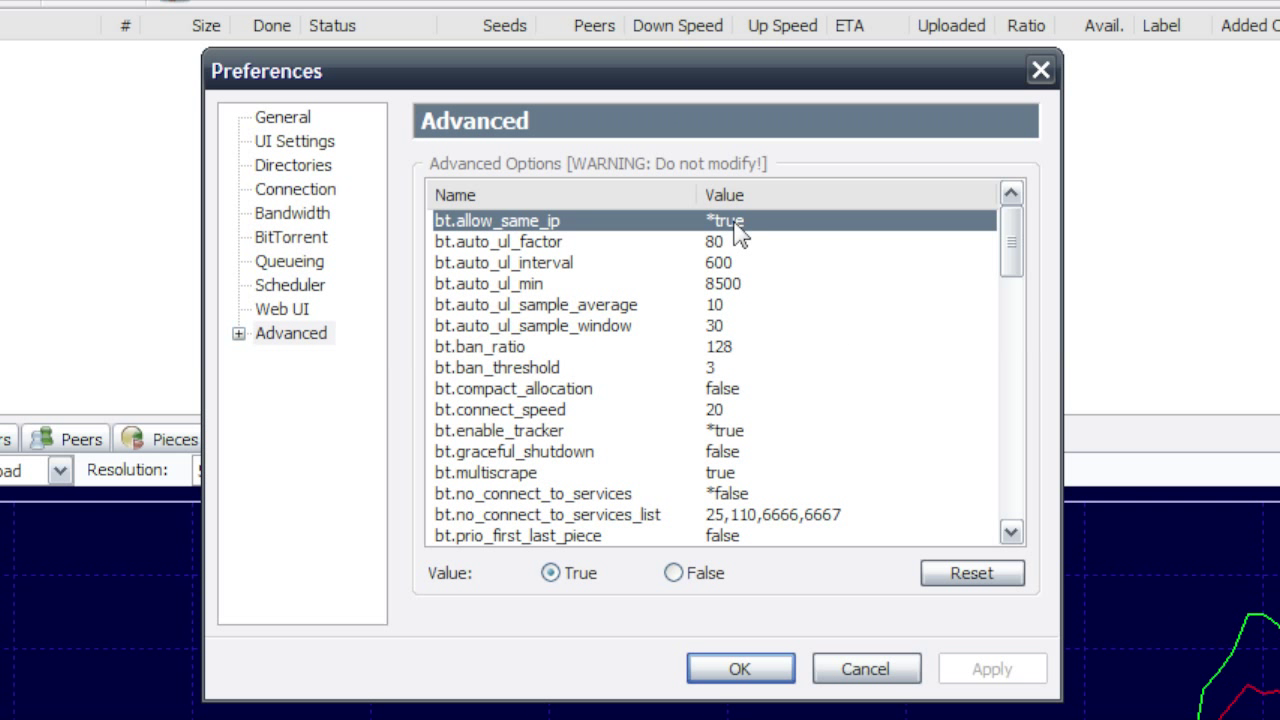
pyautogui.click(732, 434)
pyautogui.click(737, 493)
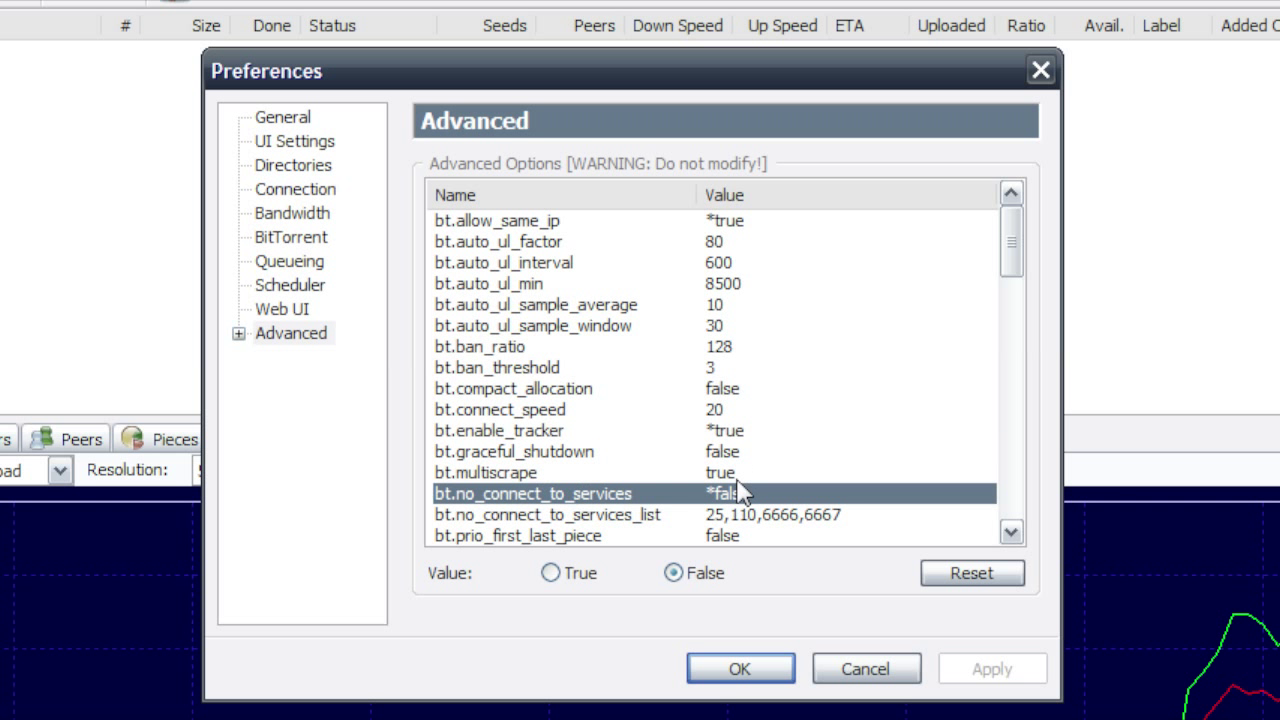
# - Check the values of bt.send_have_to_seed and dht.rate in the advanced options
pyautogui.scroll(-1, 775, 392)
pyautogui.scroll(-4, 775, 392)
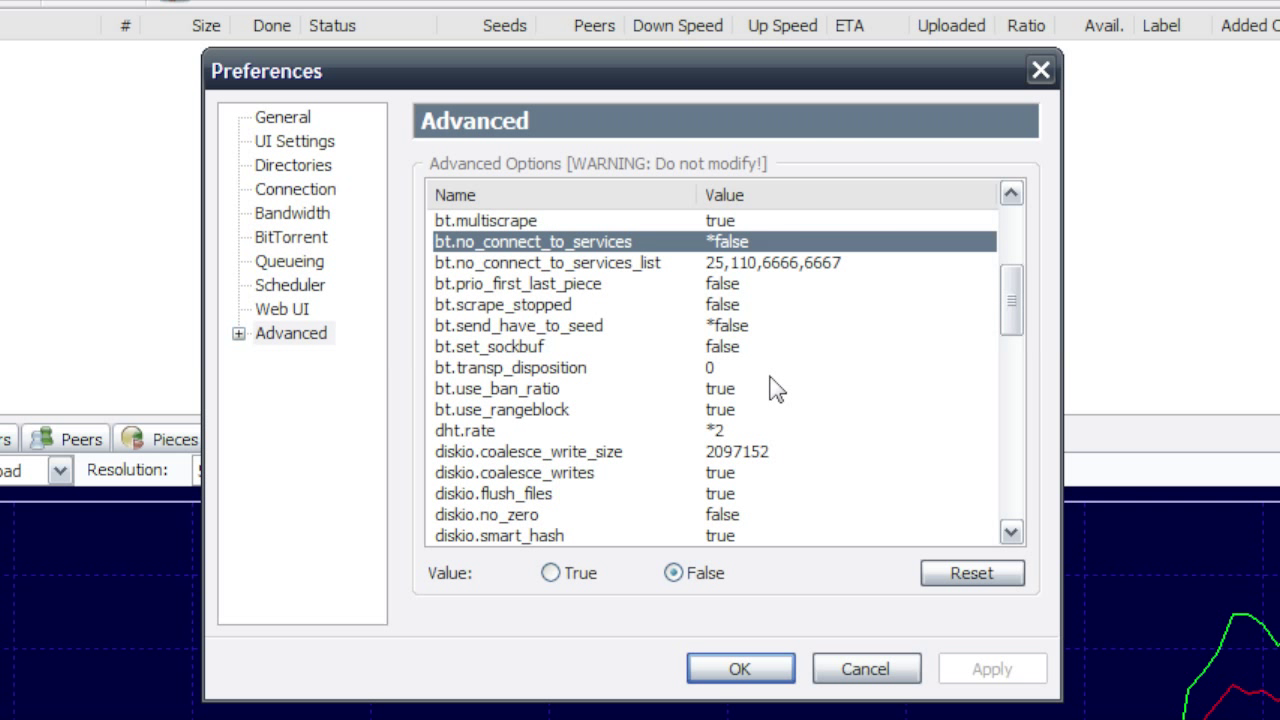
pyautogui.click(521, 265)
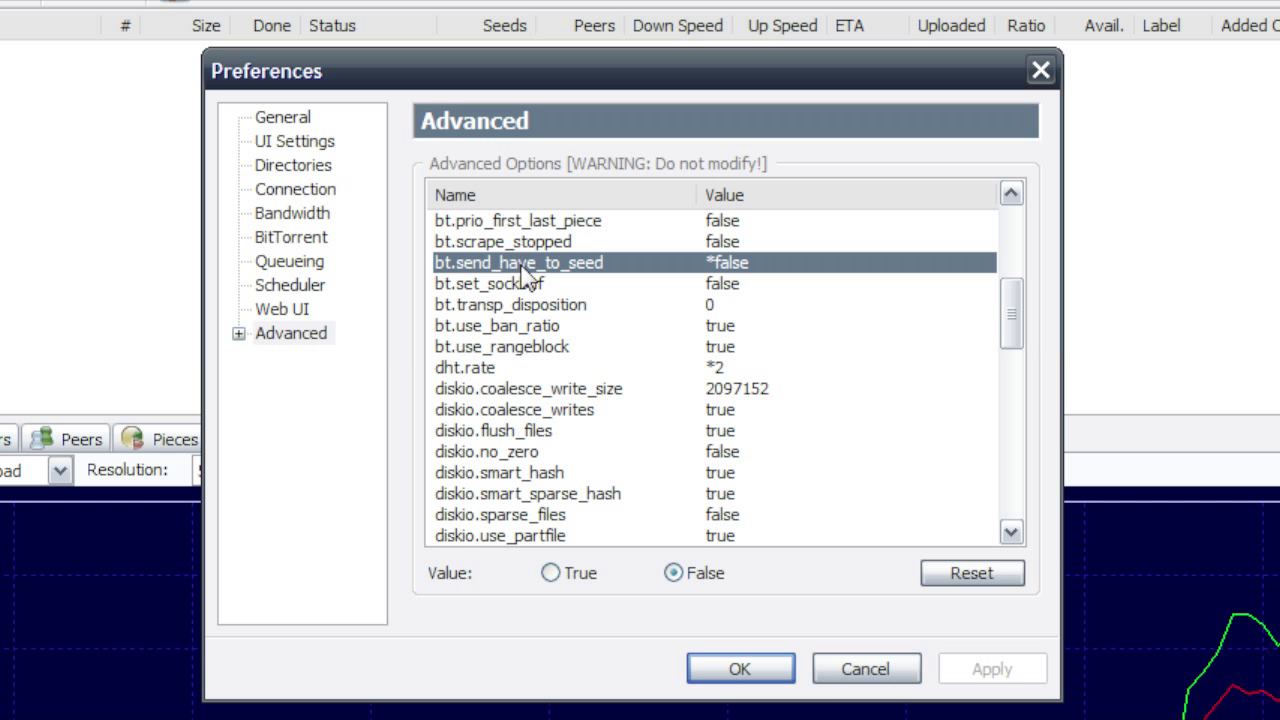
pyautogui.click(461, 370)
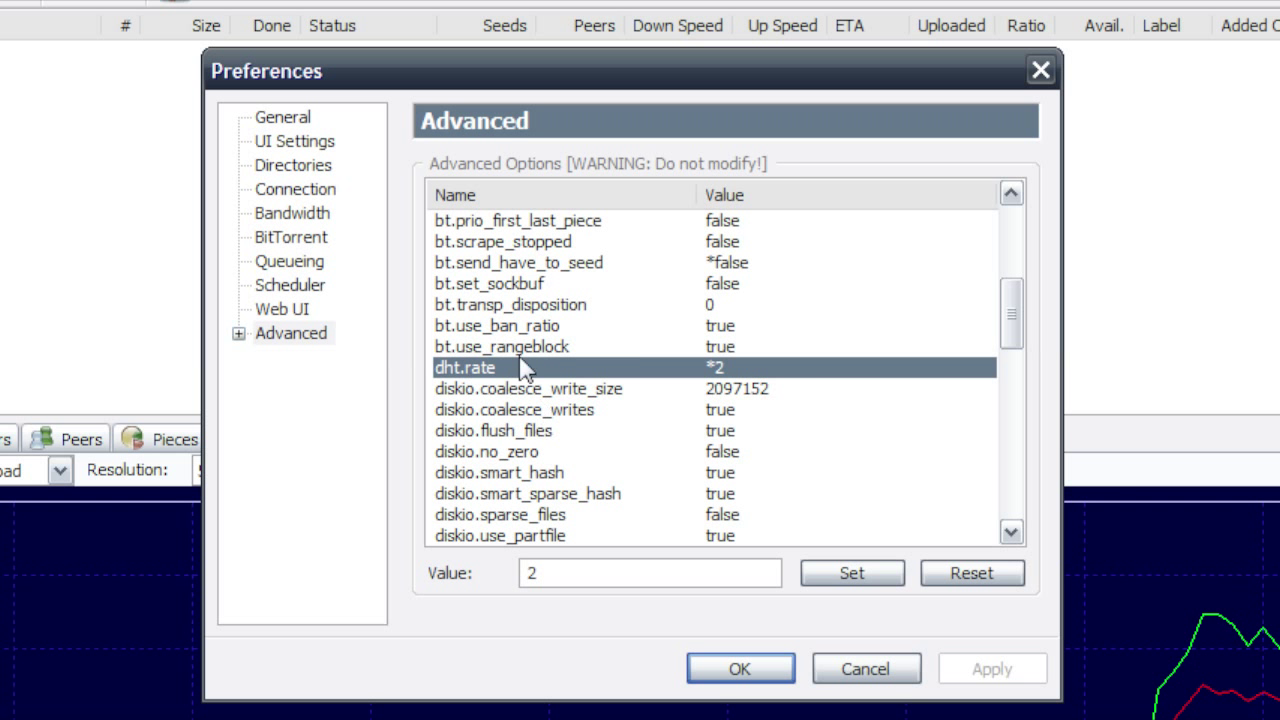
# - Check the values of gui.bypass_search_redirect and gui.delete_to_trash in the advanced options
pyautogui.scroll(-2, 675, 410)
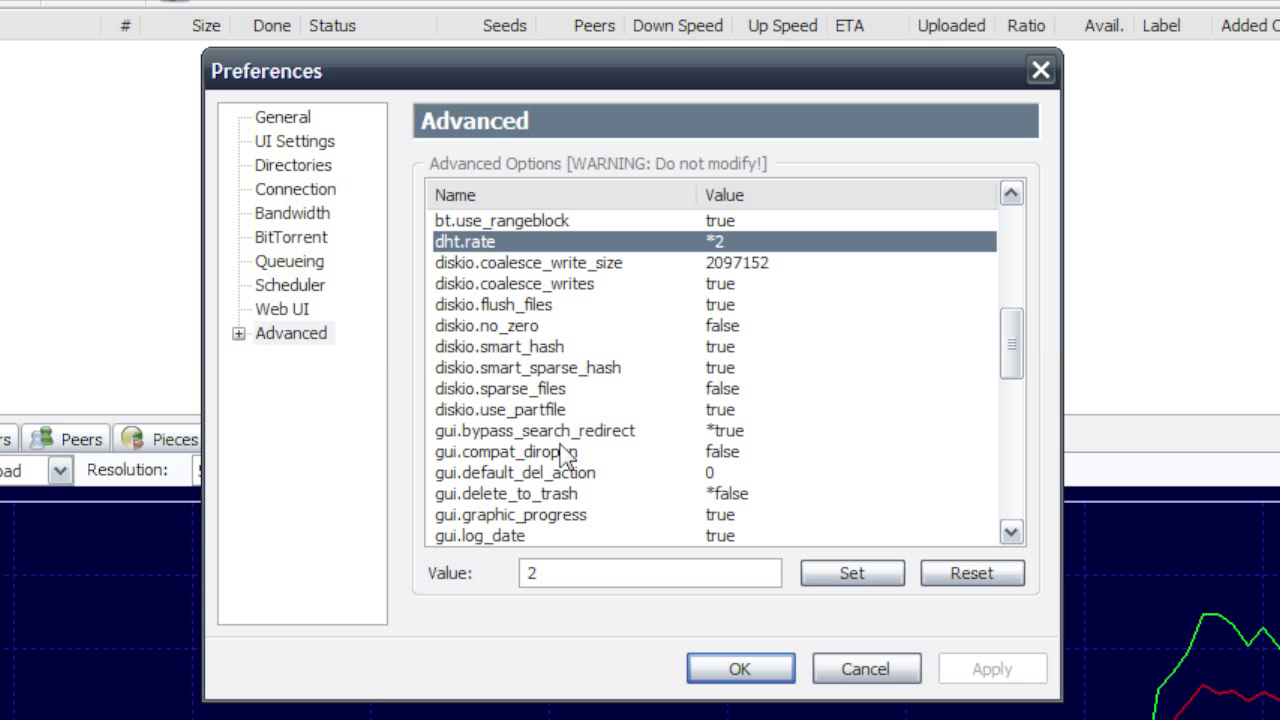
pyautogui.click(506, 433)
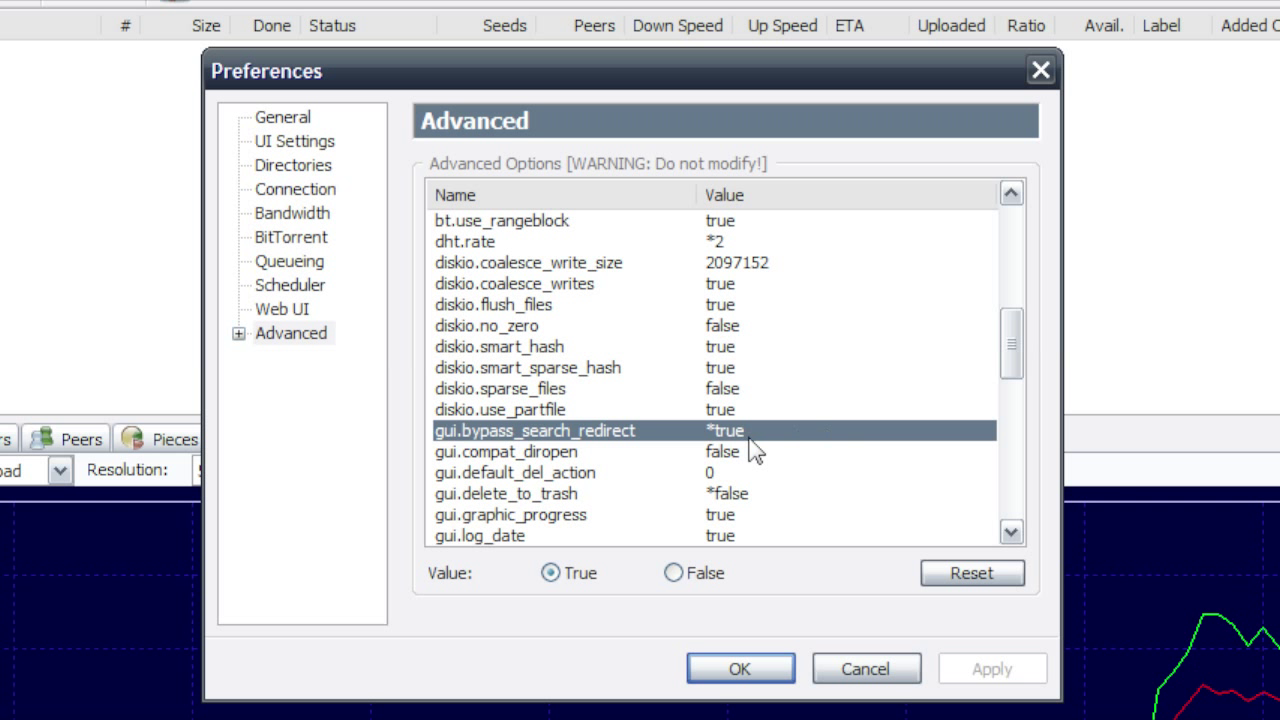
pyautogui.click(516, 496)
# - Review the net.max_halfopen limit and the queue.dont_count_slow_dl and queue.dont_count_slow_ul options
pyautogui.scroll(-4, 829, 491)
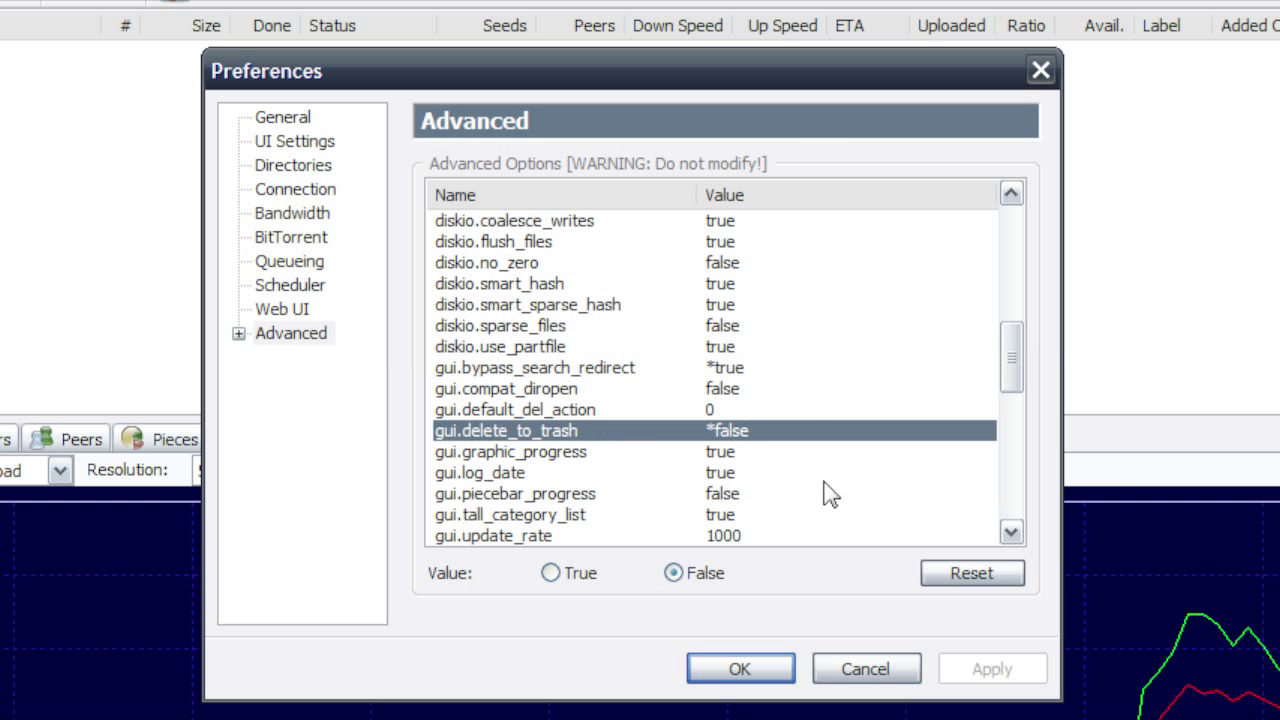
pyautogui.click(518, 474)
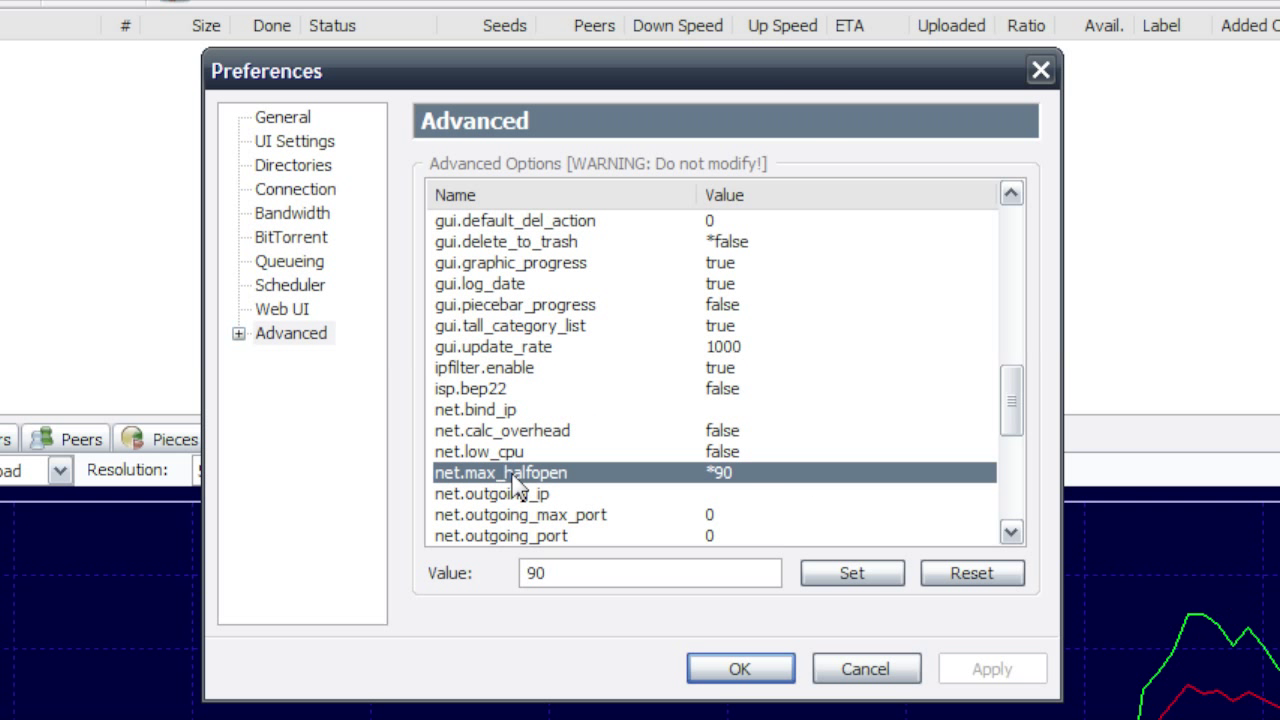
pyautogui.scroll(-3, 829, 486)
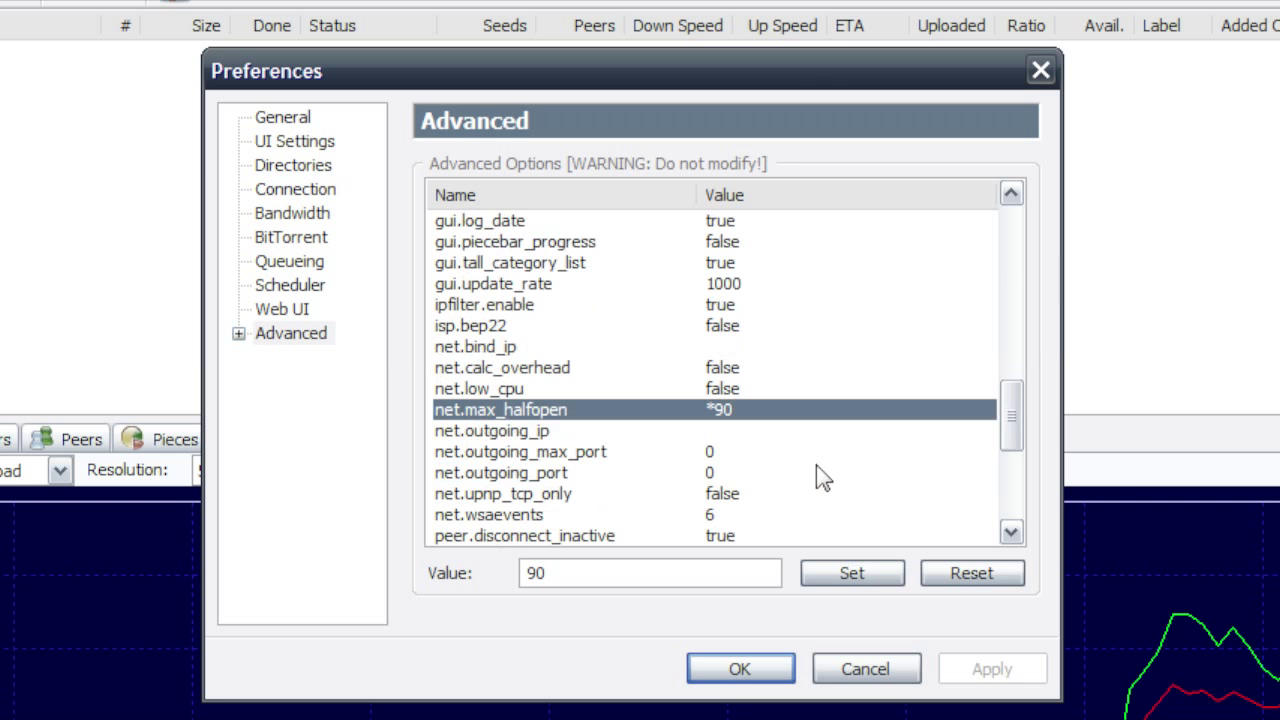
pyautogui.scroll(-1, 798, 461)
pyautogui.click(530, 432)
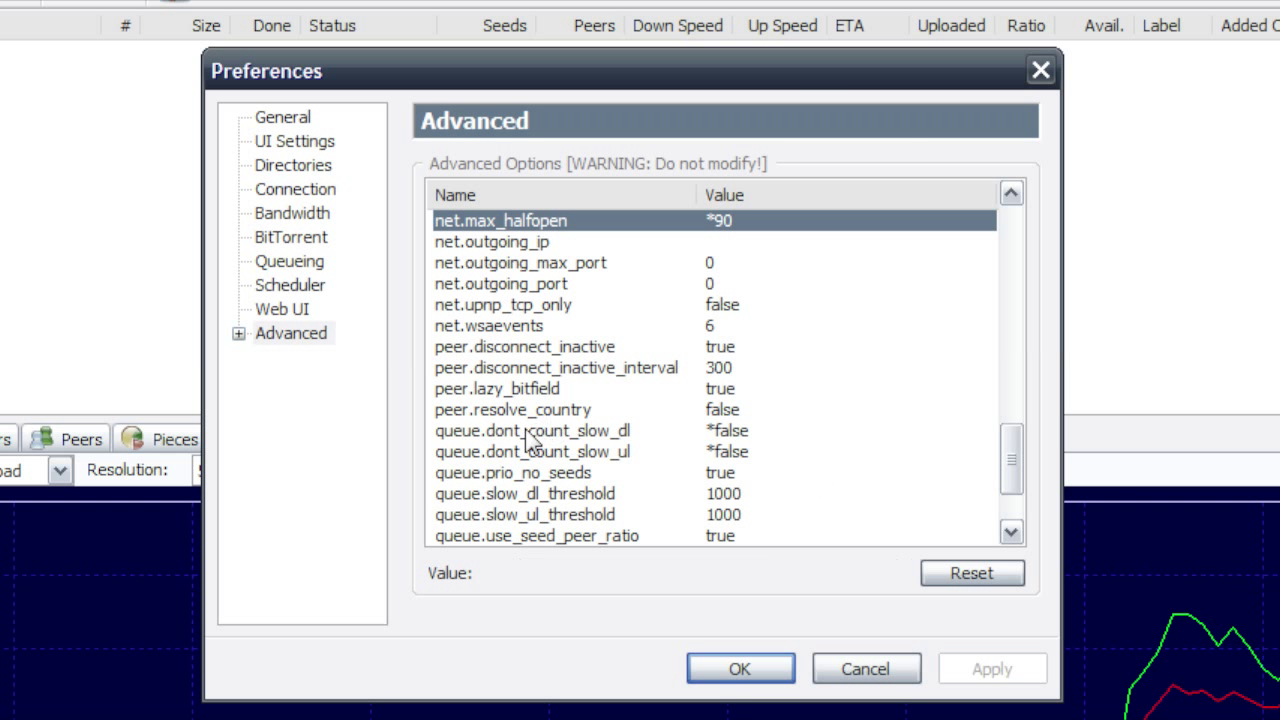
pyautogui.click(503, 454)
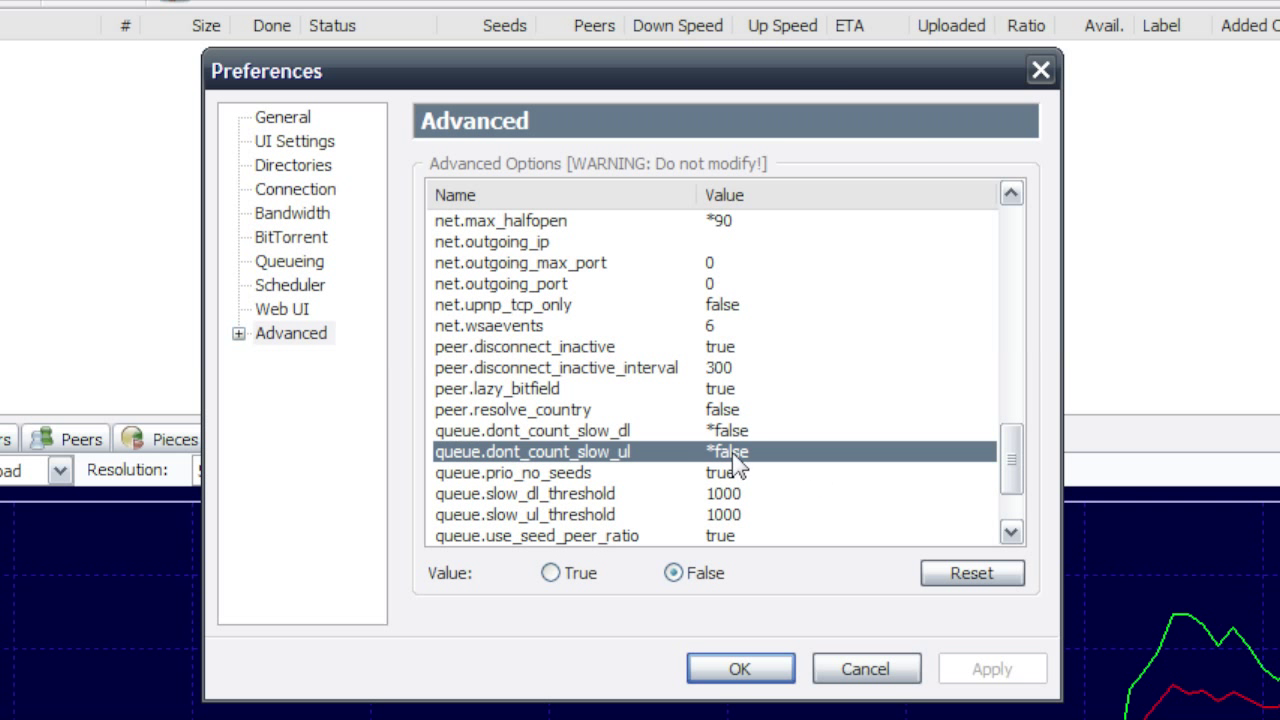
# - Check the rss.update_interval value, then accept the preferences and close the dialog
pyautogui.scroll(-2, 826, 456)
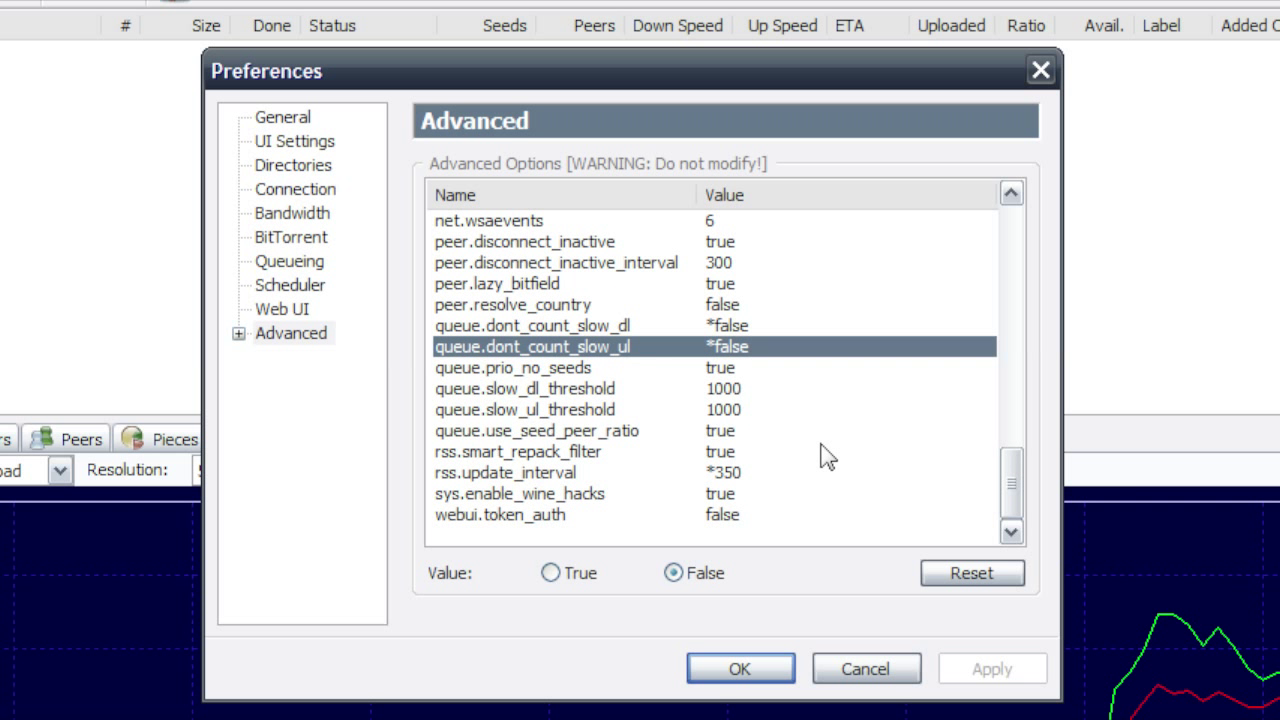
pyautogui.click(523, 477)
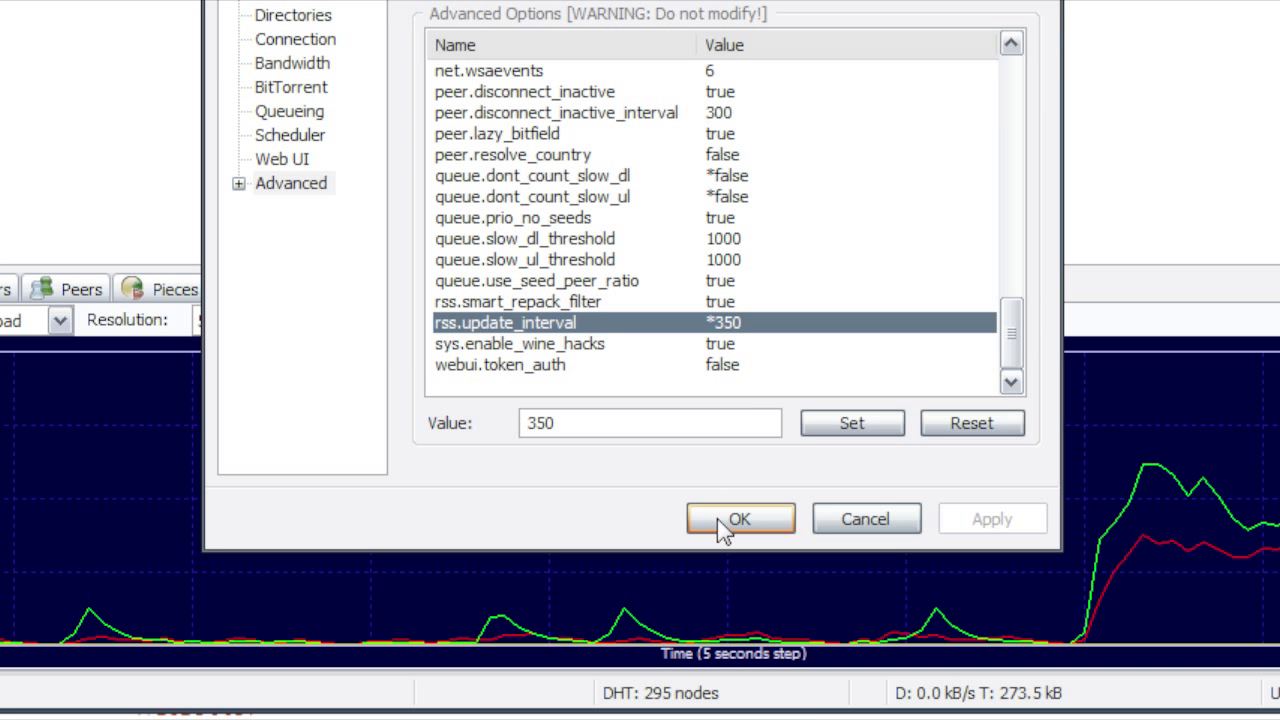
pyautogui.click(736, 668)
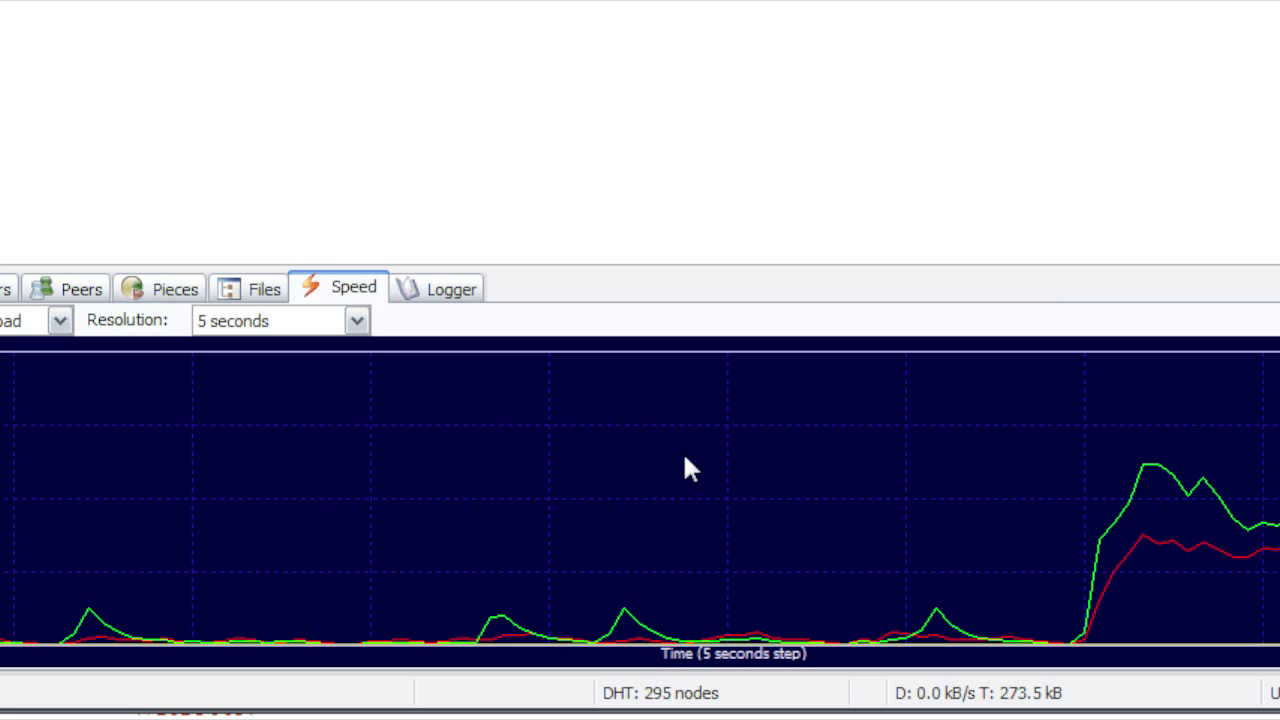